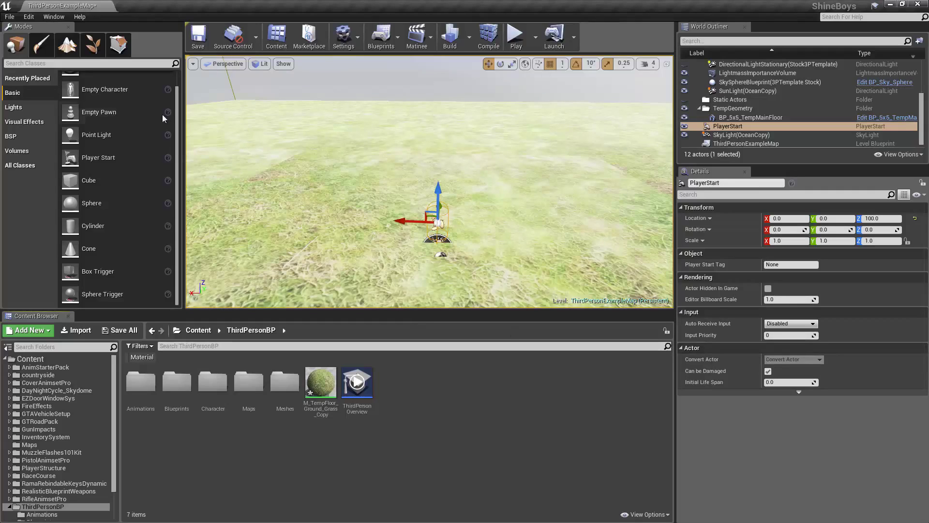
{"action": "left_click", "coordinate": [11, 17]}
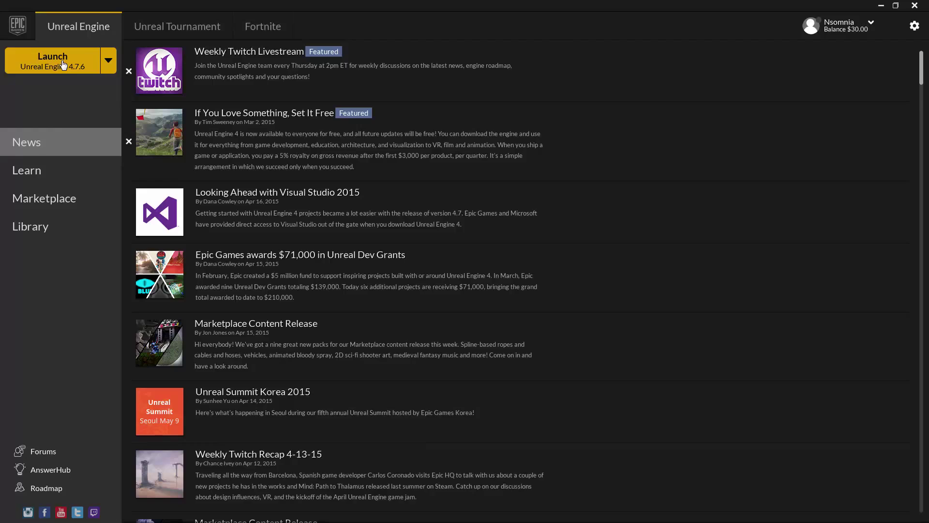
{"action": "left_click", "coordinate": [63, 65]}
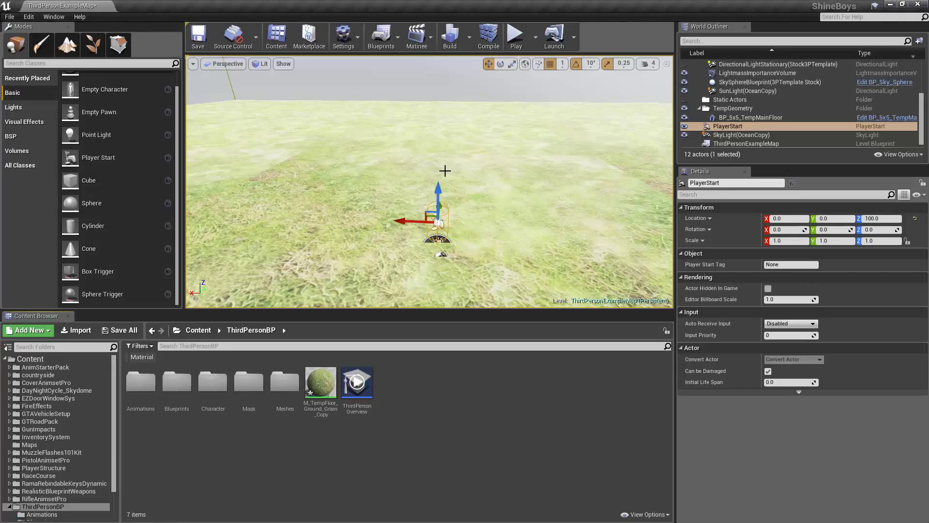
- Open the Statistics window docked beside the level viewport, and close it again
{"action": "left_click", "coordinate": [54, 17]}
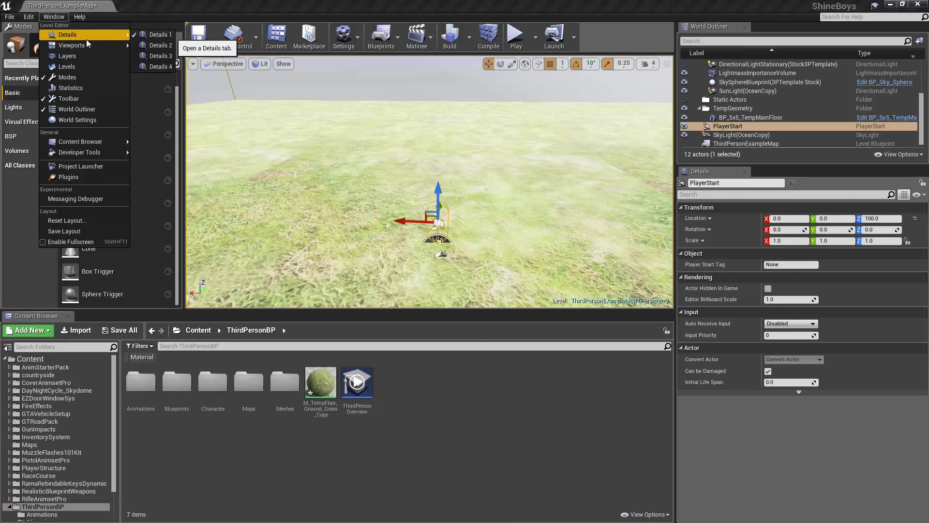
{"action": "left_click", "coordinate": [74, 91]}
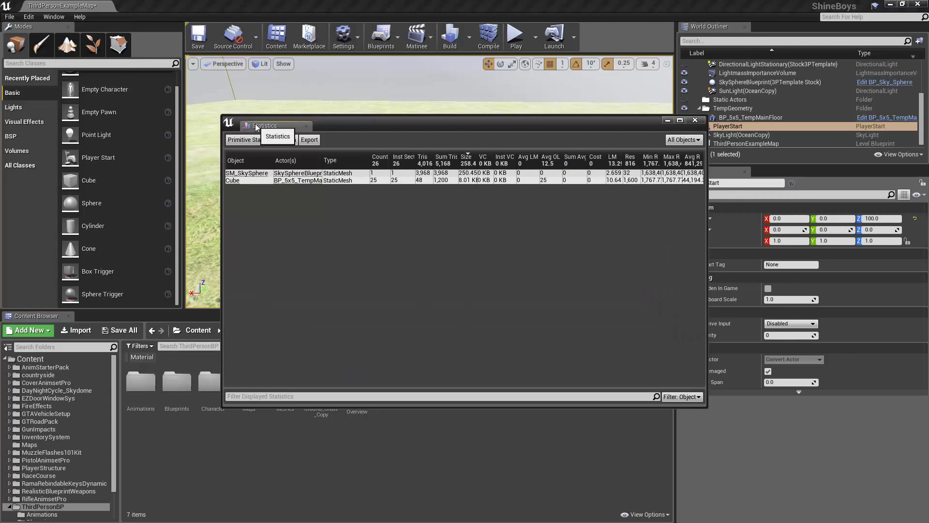
{"action": "left_click_drag", "start_coordinate": [261, 127], "coordinate": [79, 241]}
{"action": "left_click_drag", "start_coordinate": [36, 173], "coordinate": [229, 113]}
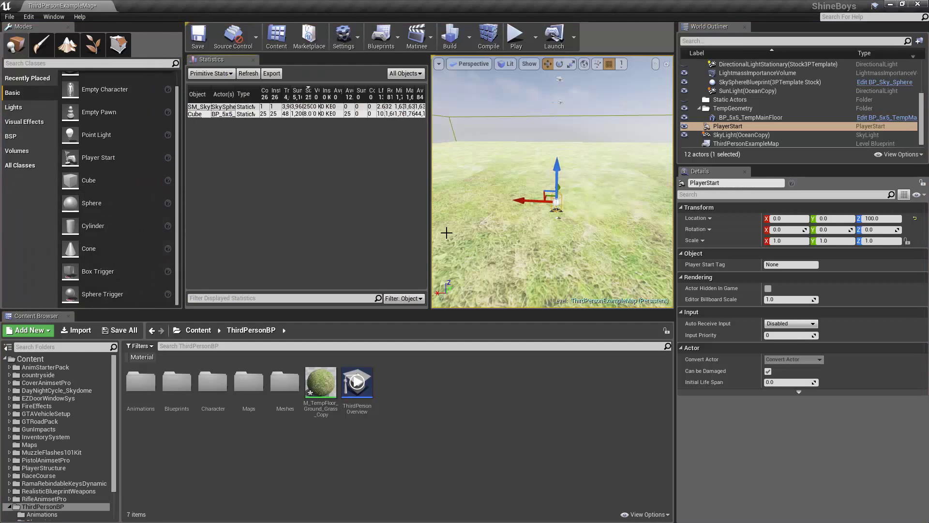
{"action": "right_click", "coordinate": [216, 60]}
{"action": "left_click", "coordinate": [241, 88]}
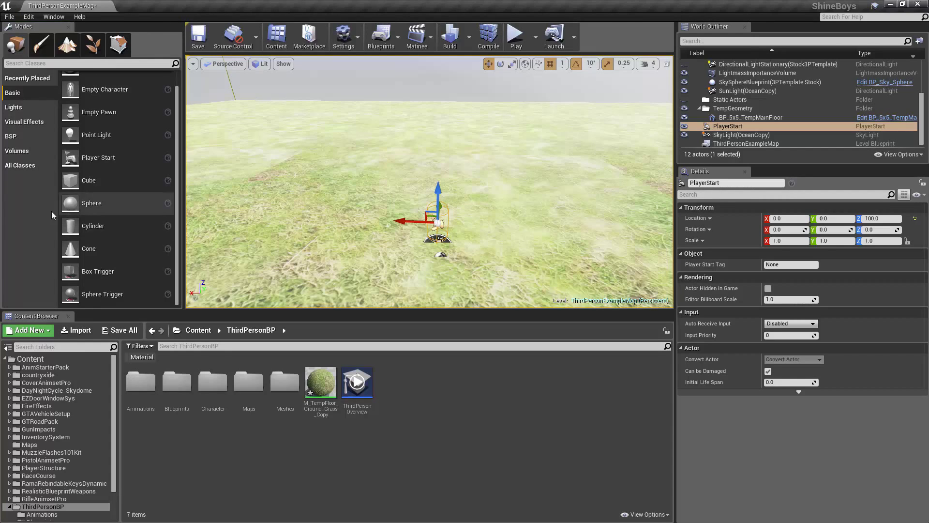
- Browse the placeable actor classes in the Basic, Lights and All Classes categories
{"action": "left_click_drag", "start_coordinate": [120, 208], "coordinate": [122, 148]}
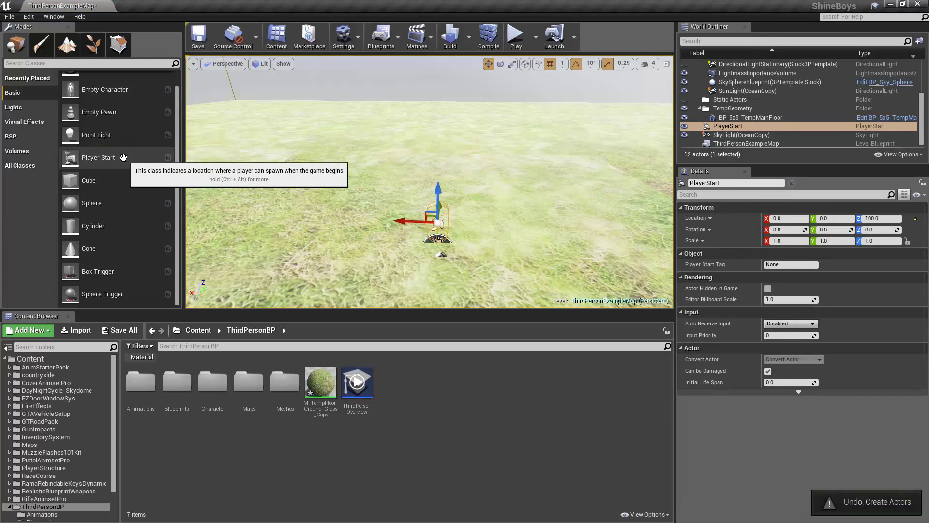
{"action": "scroll", "coordinate": [122, 165], "scroll_direction": "up", "scroll_amount": 1}
{"action": "scroll", "coordinate": [122, 186], "scroll_direction": "down", "scroll_amount": 1}
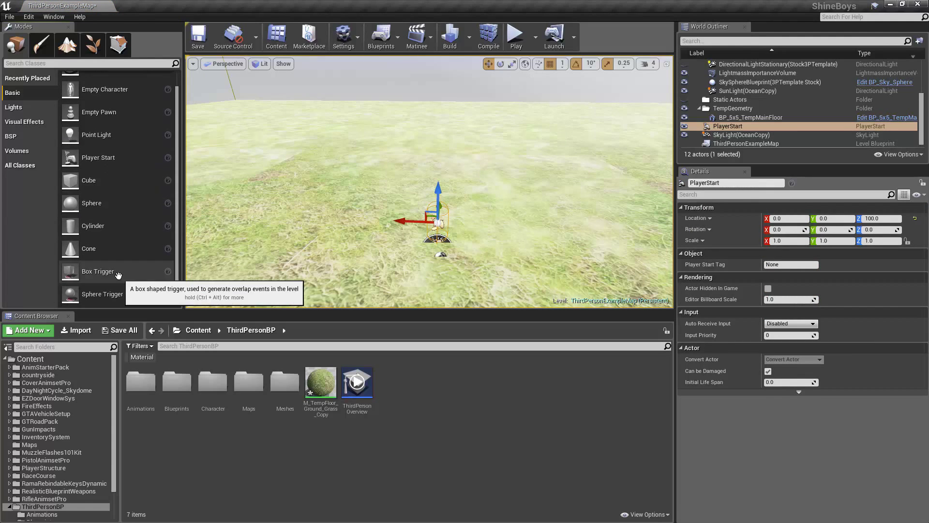
{"action": "left_click", "coordinate": [39, 120]}
{"action": "left_click", "coordinate": [39, 111]}
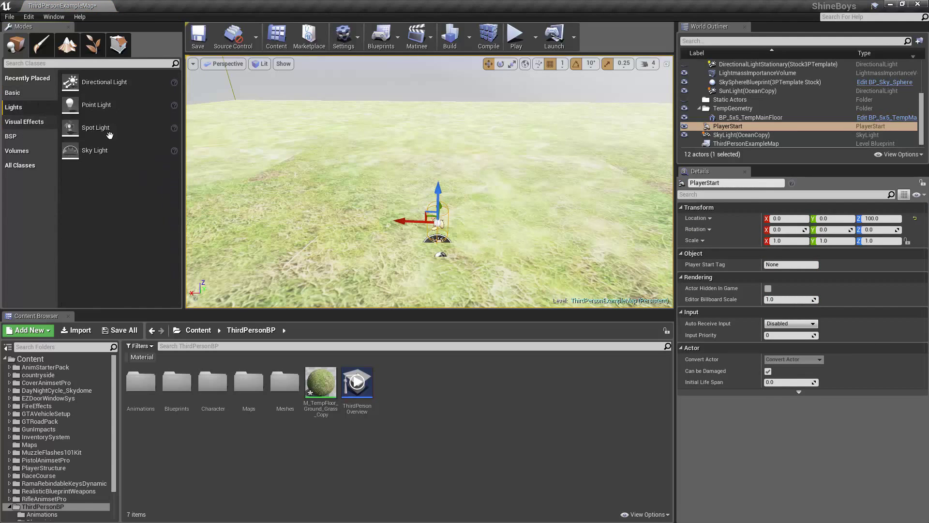
{"action": "left_click", "coordinate": [40, 165]}
{"action": "scroll", "coordinate": [112, 145], "scroll_direction": "down", "scroll_amount": 6}
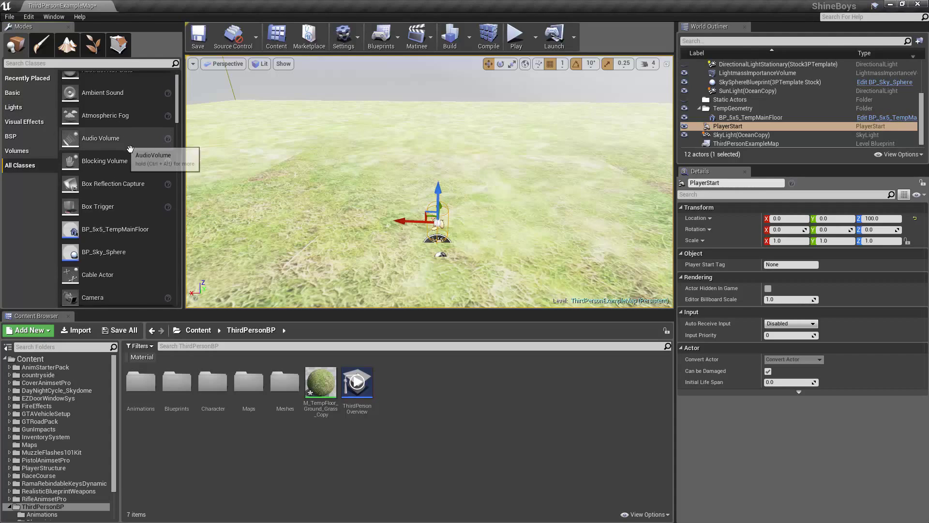
- Examine the options of the Paint, Landscape, Foliage and Geometry Editing modes
{"action": "left_click", "coordinate": [41, 43]}
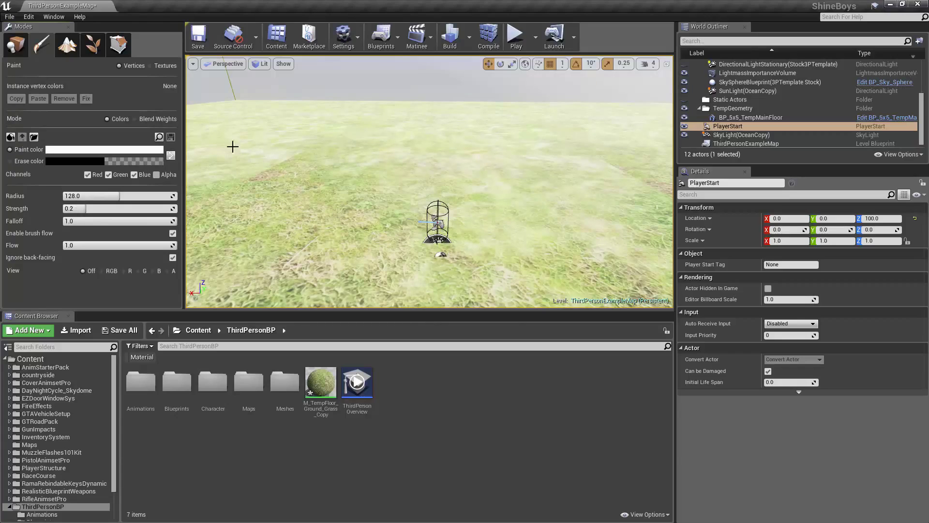
{"action": "left_click", "coordinate": [74, 45]}
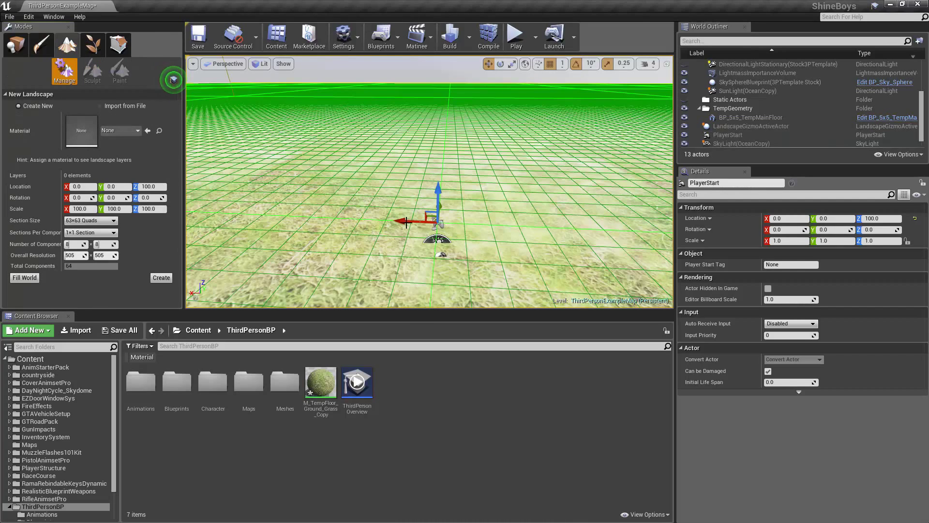
{"action": "left_click", "coordinate": [102, 45]}
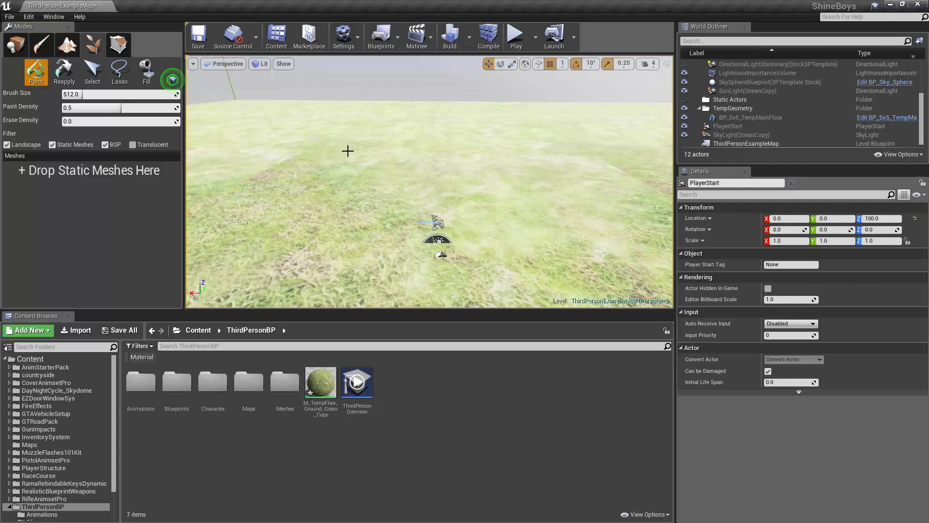
{"action": "left_click", "coordinate": [119, 44]}
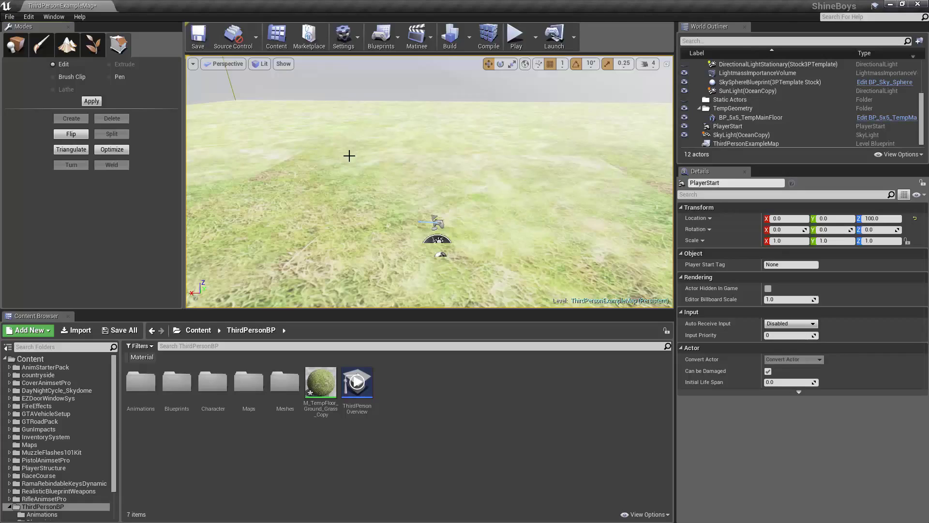
- Return to Place mode and add a second Player Start on the grass at about X 422, Y 634, Z 97
{"action": "left_click", "coordinate": [23, 43]}
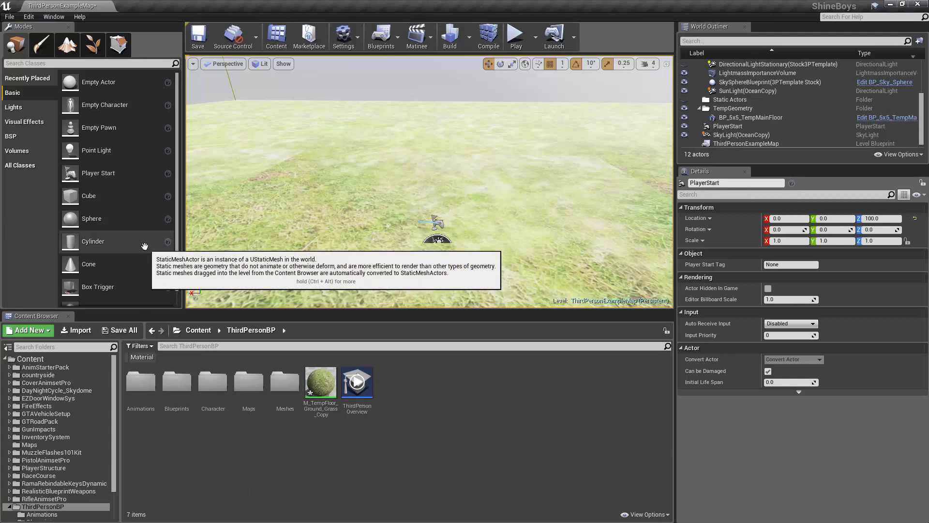
{"action": "scroll", "coordinate": [143, 246], "scroll_direction": "down", "scroll_amount": 1}
{"action": "scroll", "coordinate": [131, 212], "scroll_direction": "up", "scroll_amount": 1}
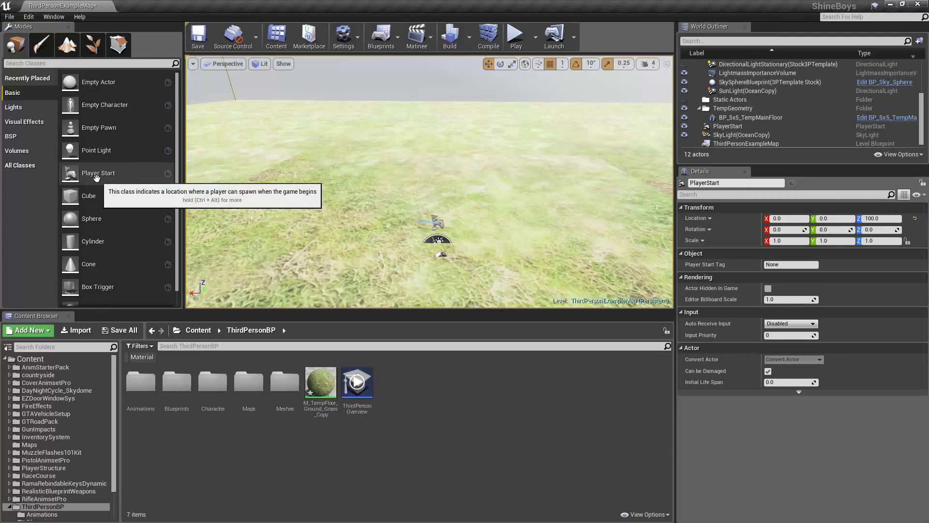
{"action": "left_click_drag", "start_coordinate": [96, 178], "coordinate": [377, 179]}
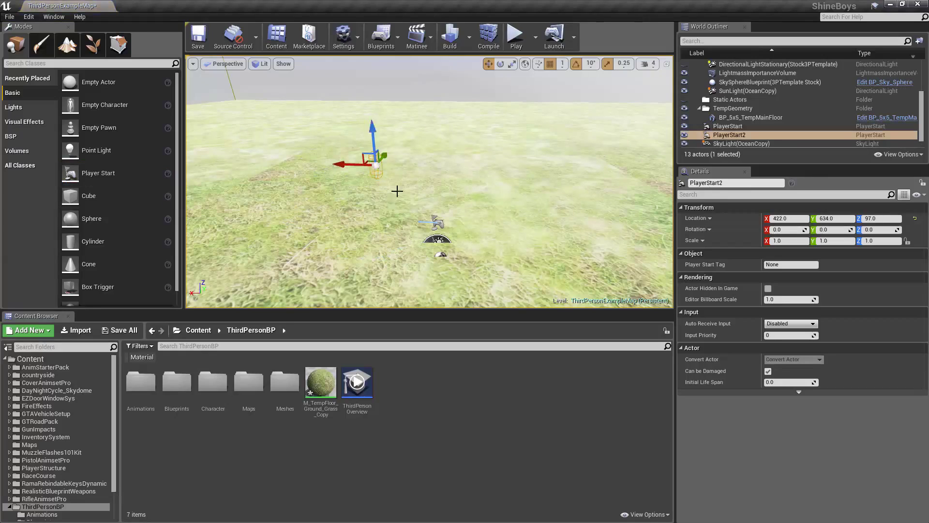
{"action": "scroll", "coordinate": [314, 163], "scroll_direction": "up", "scroll_amount": 5}
{"action": "key", "text": "f"}
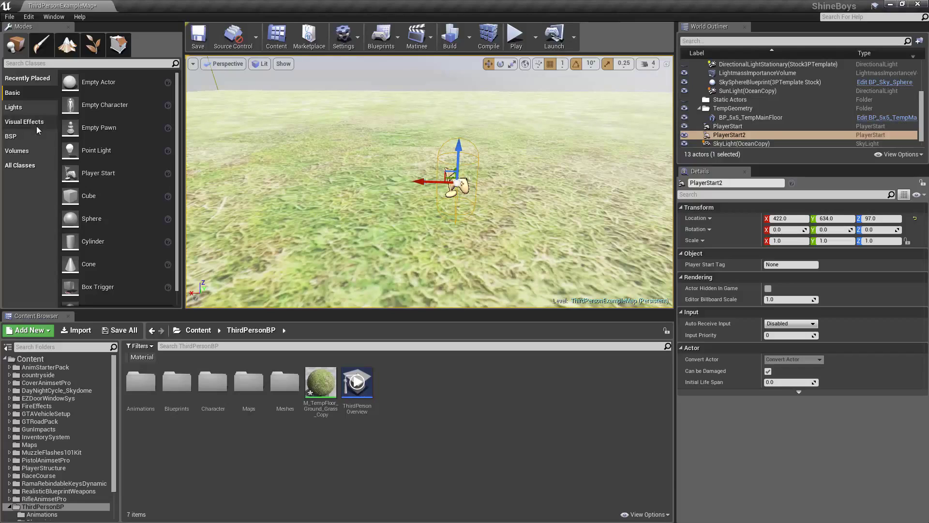
- Place a Point Light just above the new Player Start, at about X 433, Y 650, Z 205
{"action": "left_click", "coordinate": [36, 109]}
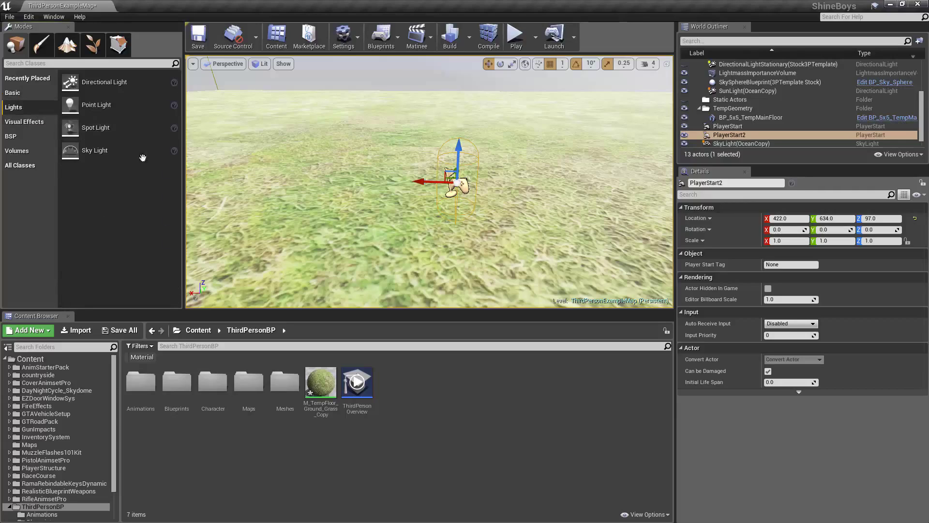
{"action": "left_click_drag", "start_coordinate": [104, 106], "coordinate": [475, 104]}
{"action": "left_click_drag", "start_coordinate": [430, 158], "coordinate": [454, 194]}
{"action": "right_click_drag", "start_coordinate": [501, 144], "coordinate": [277, 181]}
{"action": "scroll", "coordinate": [499, 202], "scroll_direction": "up", "scroll_amount": 3}
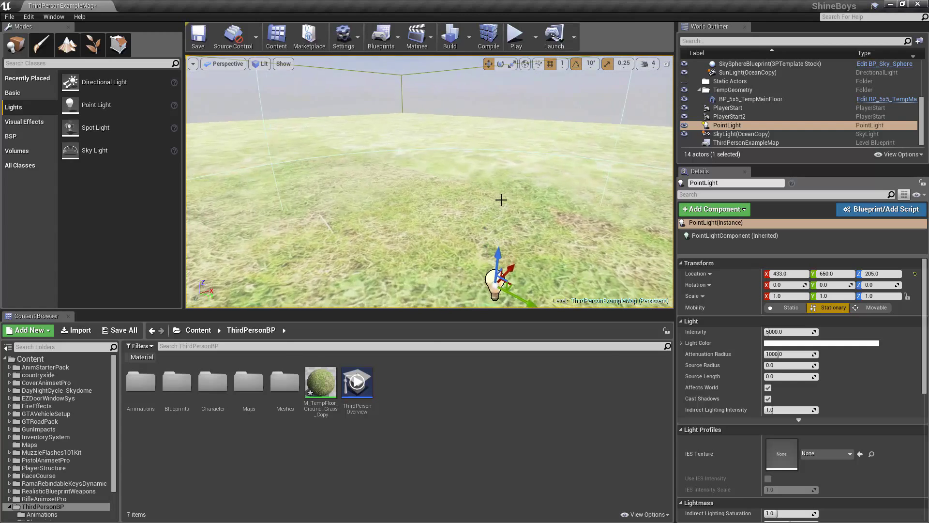
{"action": "key", "text": "f"}
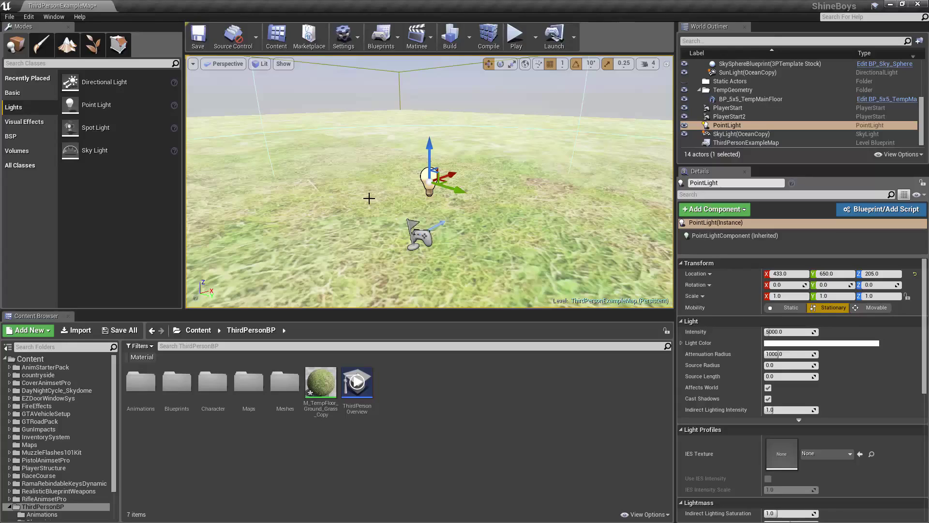
- Select the new Player Start, play-test the level by running the character around, and stop the session
{"action": "left_click", "coordinate": [429, 231]}
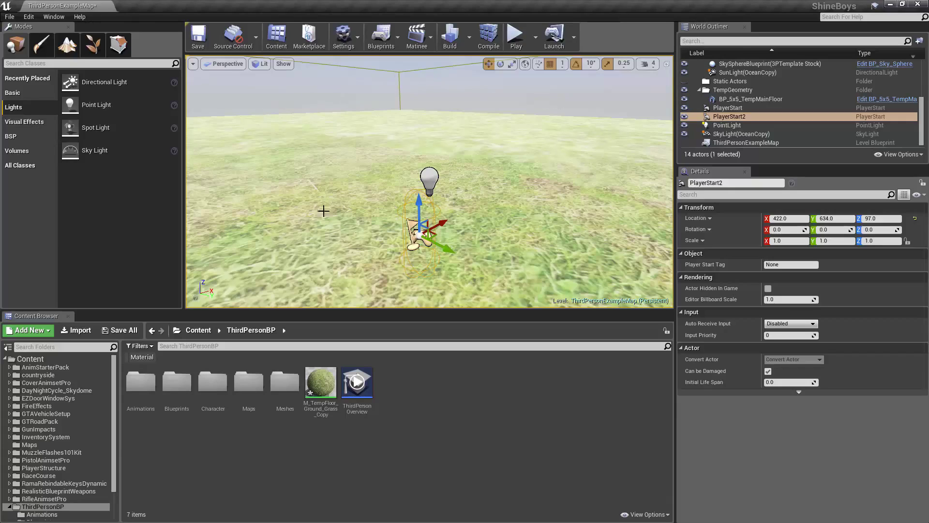
{"action": "left_click", "coordinate": [515, 36]}
{"action": "key", "text": "w"}
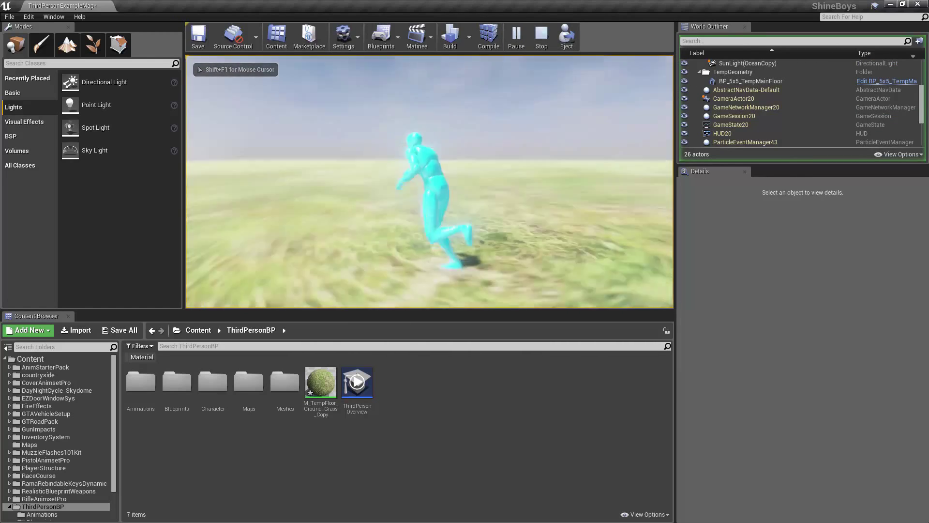
{"action": "key", "text": "a"}
{"action": "key", "text": "w"}
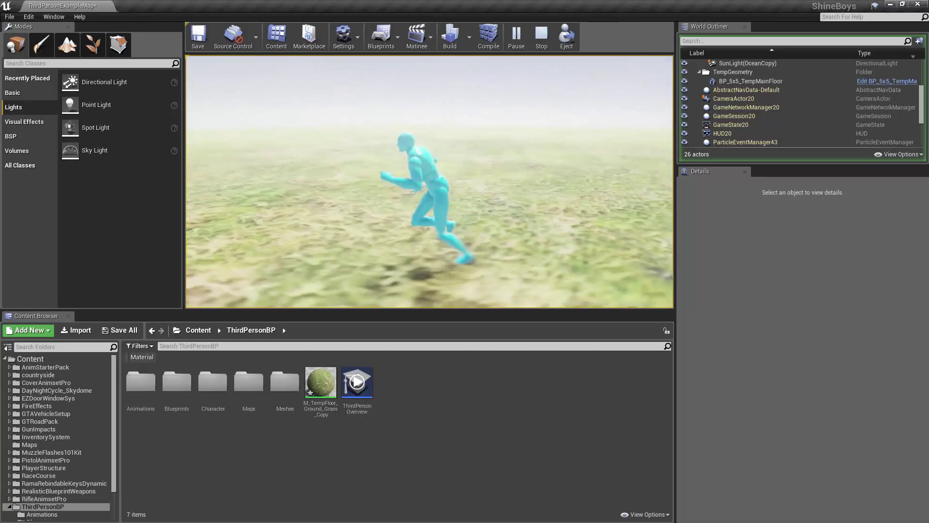
{"action": "key", "text": "Escape"}
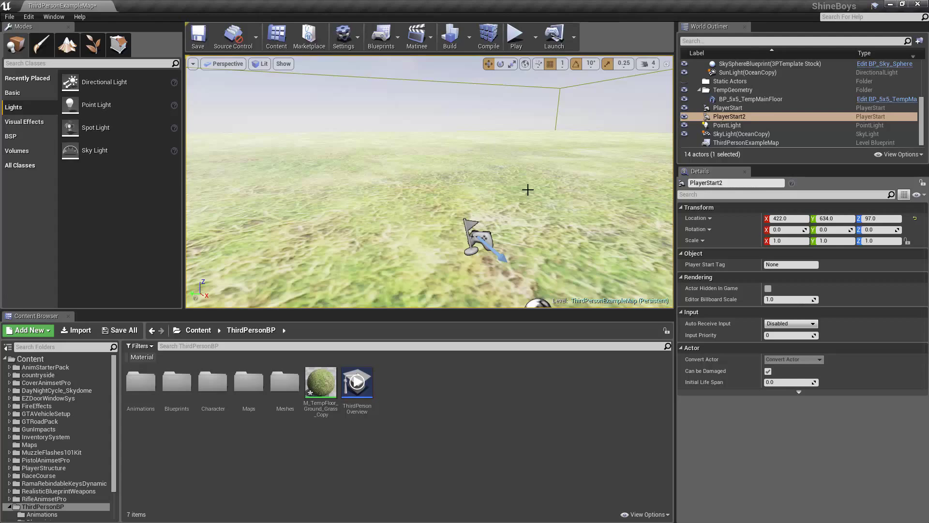
- Rename the newly placed Player Start actor as "Player Start New"
{"action": "key", "text": "f"}
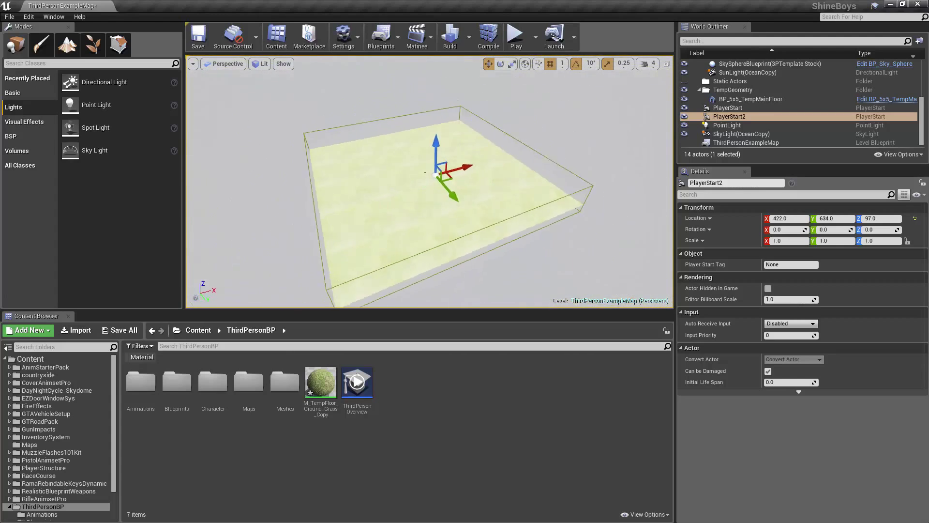
{"action": "left_click_drag", "start_coordinate": [415, 172], "coordinate": [599, 144], "text": "alt"}
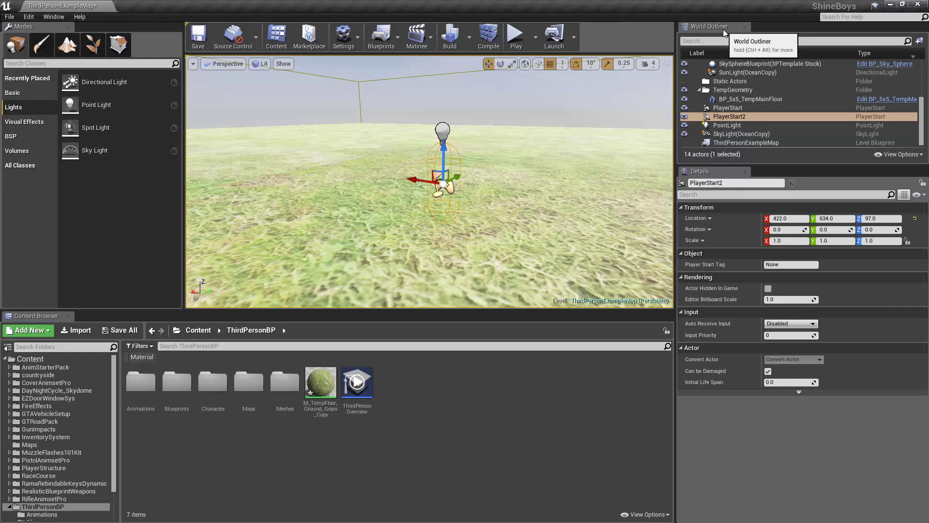
{"action": "scroll", "coordinate": [751, 90], "scroll_direction": "up", "scroll_amount": 5}
{"action": "scroll", "coordinate": [755, 73], "scroll_direction": "down", "scroll_amount": 5}
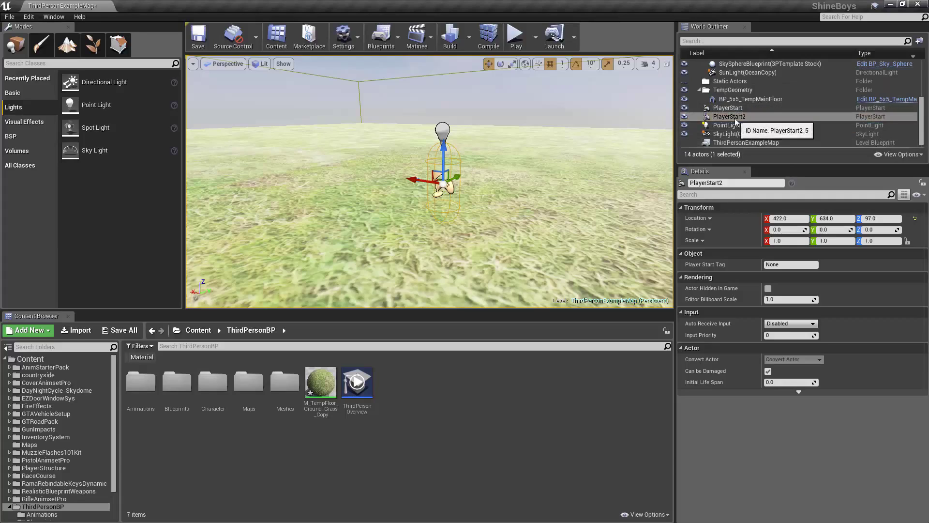
{"action": "left_click", "coordinate": [732, 118]}
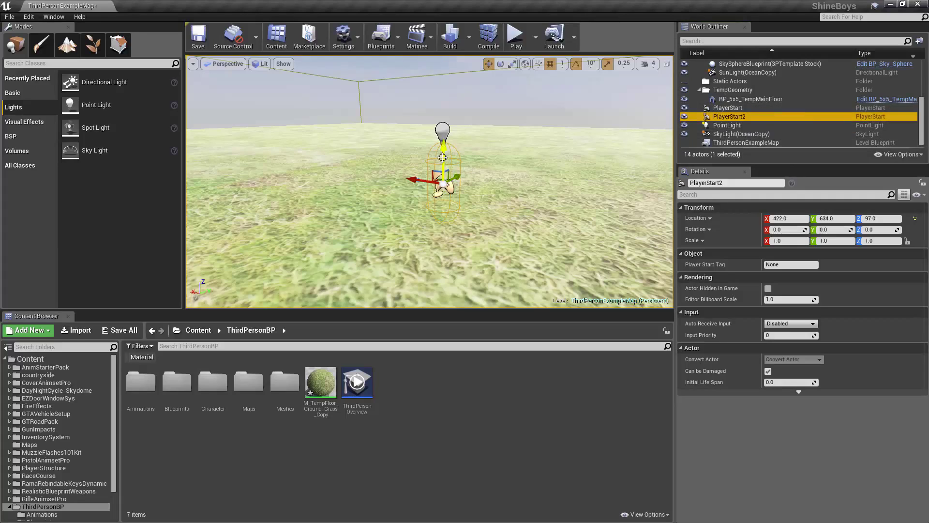
{"action": "left_click", "coordinate": [730, 118]}
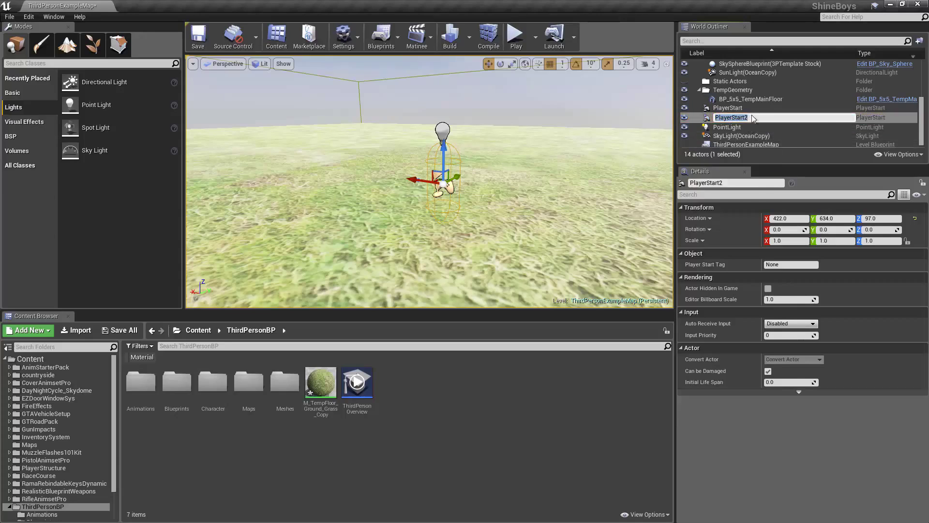
{"action": "left_click", "coordinate": [745, 133]}
{"action": "left_click", "coordinate": [732, 117]}
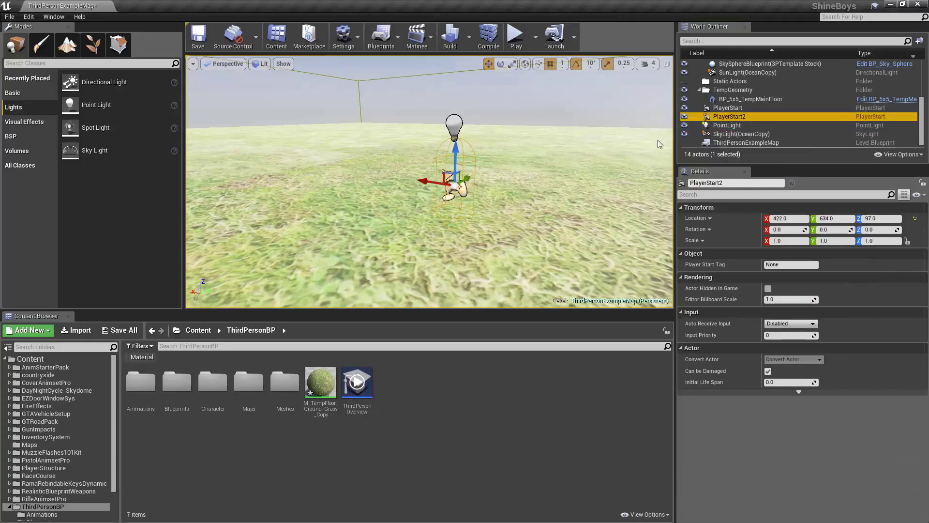
{"action": "left_click", "coordinate": [737, 118]}
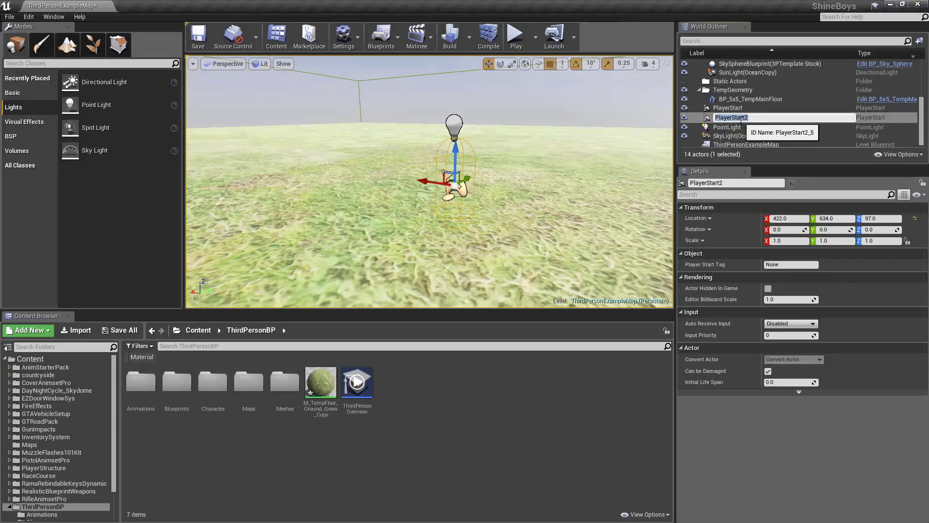
{"action": "type", "text": "Player Start New"}
{"action": "key", "text": "Return"}
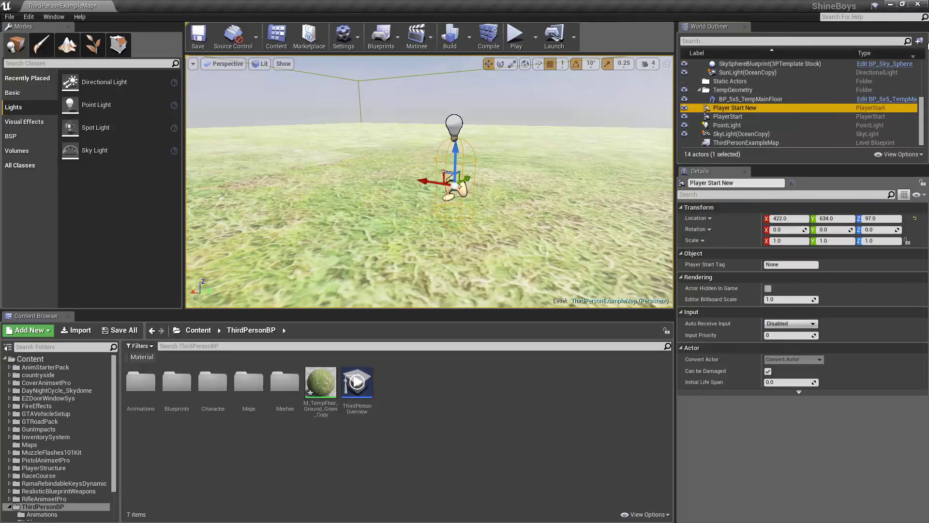
- Create a World Outliner folder named "The new player starting position" containing the Player Start New actor
{"action": "left_click", "coordinate": [920, 41]}
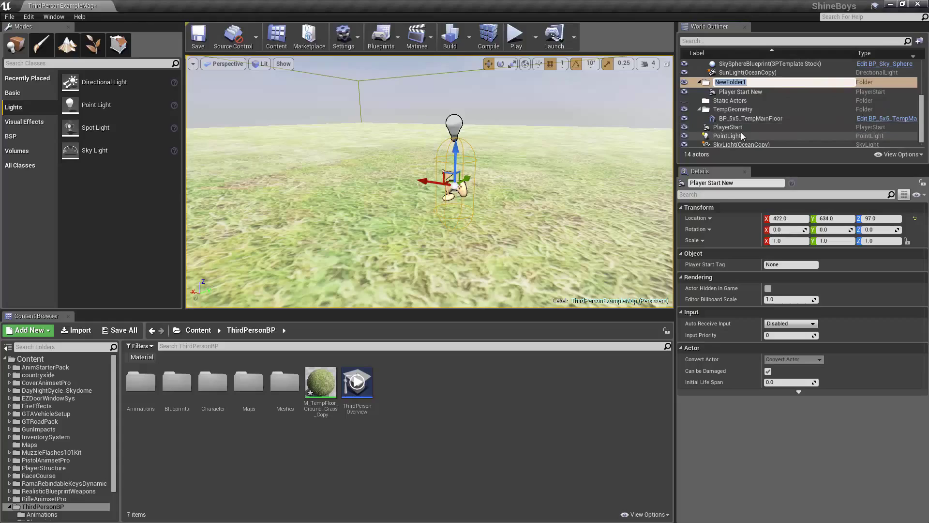
{"action": "type", "text": "The new player starting position"}
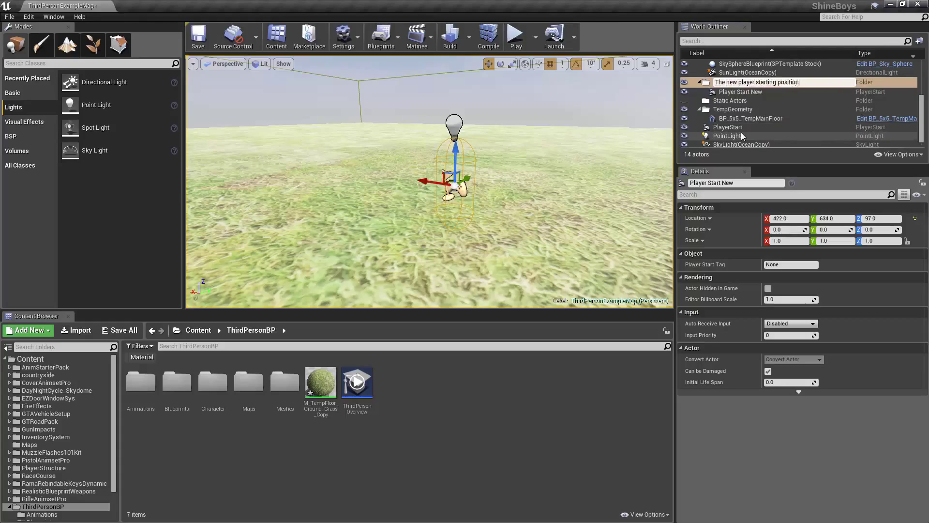
{"action": "key", "text": "Return"}
- Create an empty folder named "Level Lights" directly under the ThirdPersonExampleMap root
{"action": "scroll", "coordinate": [727, 110], "scroll_direction": "up", "scroll_amount": 5}
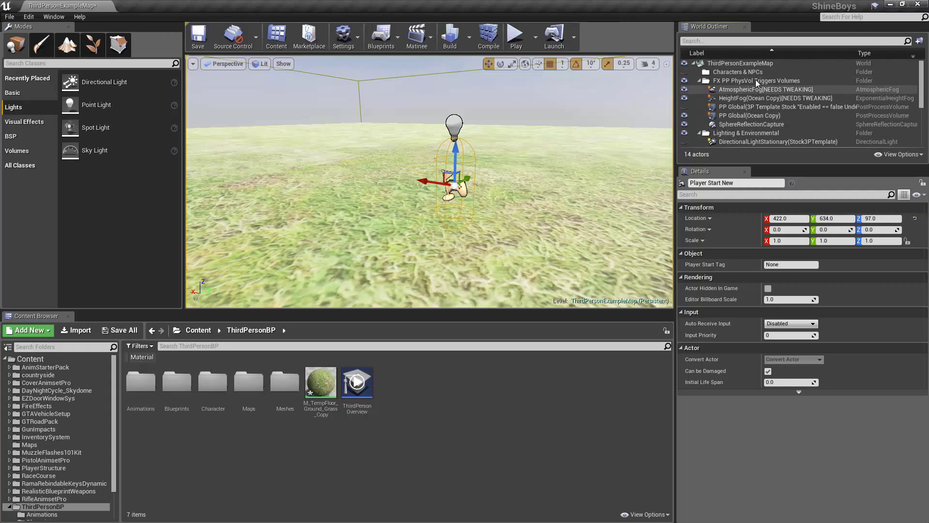
{"action": "left_click", "coordinate": [746, 64]}
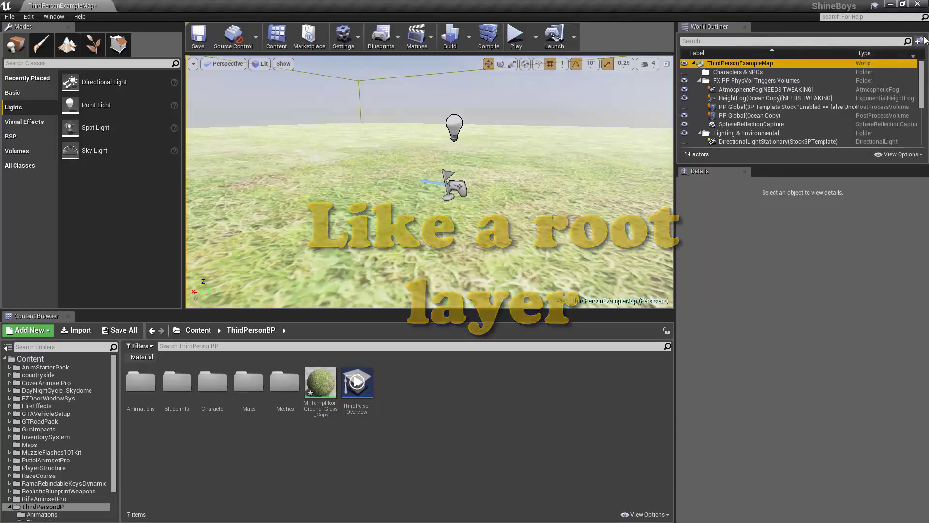
{"action": "left_click", "coordinate": [919, 41]}
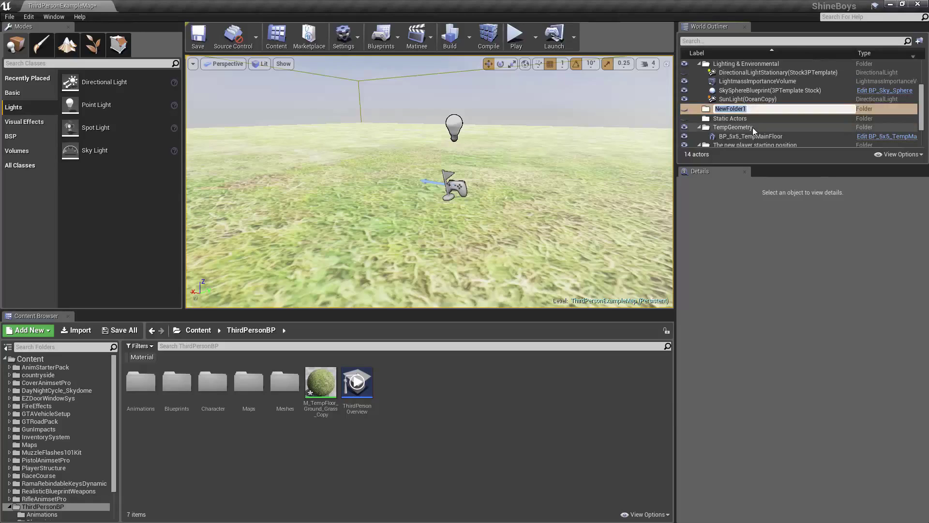
{"action": "type", "text": "Level Li"}
{"action": "key", "text": "Return"}
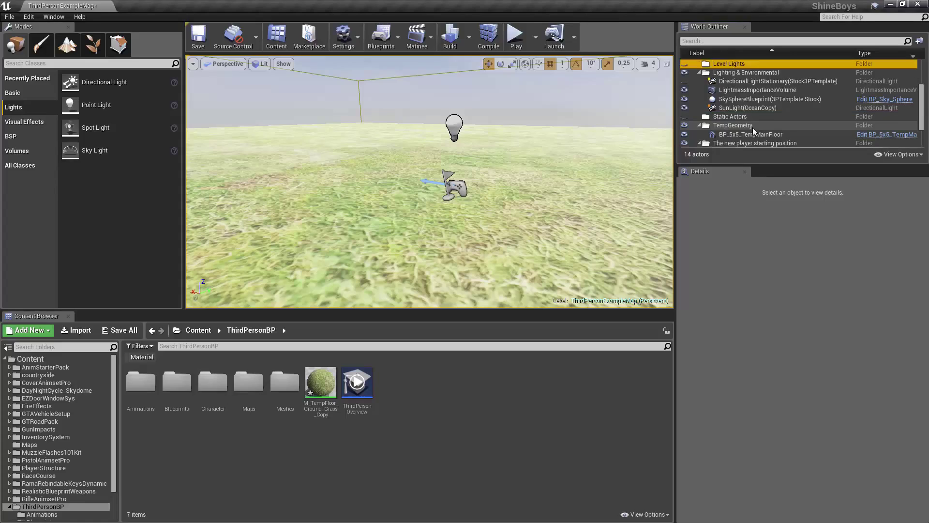
{"action": "scroll", "coordinate": [757, 127], "scroll_direction": "down", "scroll_amount": 1}
{"action": "scroll", "coordinate": [769, 138], "scroll_direction": "down", "scroll_amount": 2}
{"action": "left_click", "coordinate": [734, 107]}
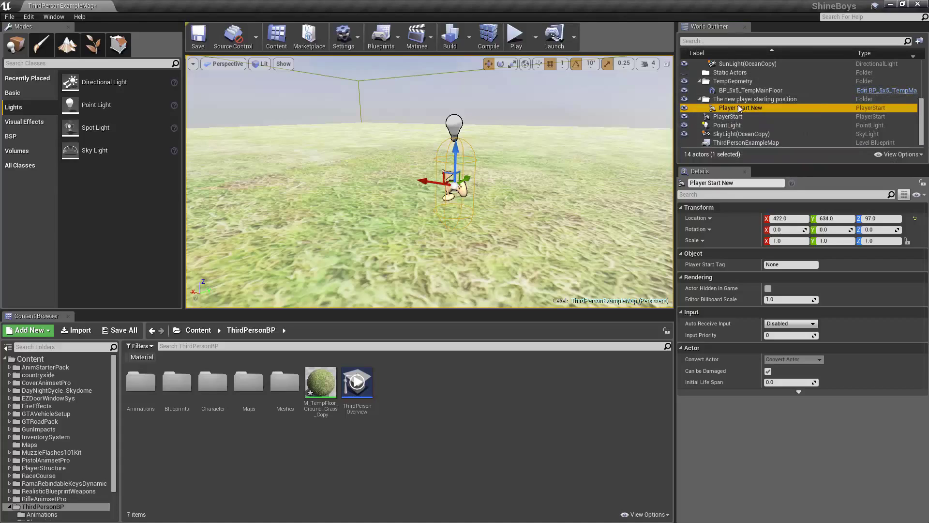
{"action": "left_click", "coordinate": [738, 113]}
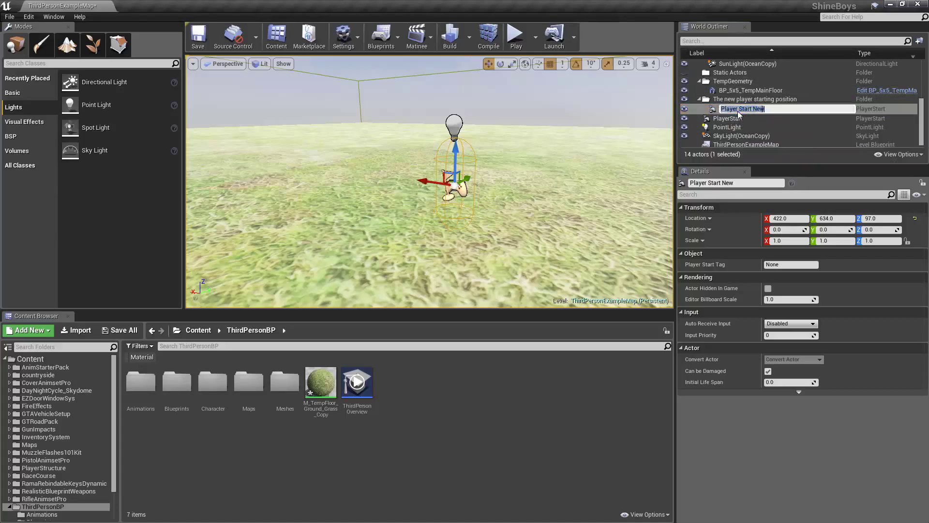
{"action": "key", "text": "Return"}
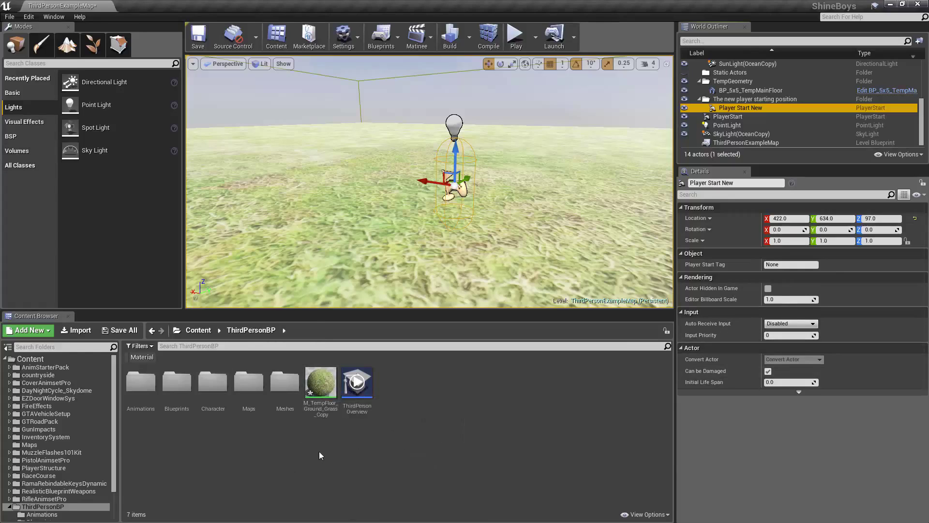
- Place CubeMesh from the ThirdPersonBP Meshes folder on the grass at about X 631, Y 576, Z 5
{"action": "scroll", "coordinate": [53, 508], "scroll_direction": "down", "scroll_amount": 3}
{"action": "left_click", "coordinate": [40, 486]}
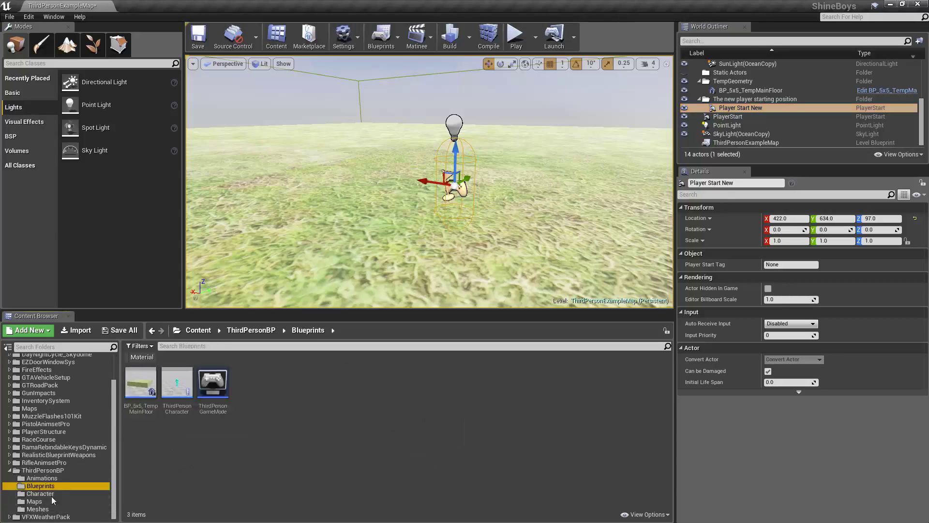
{"action": "left_click", "coordinate": [34, 501]}
{"action": "left_click", "coordinate": [41, 493]}
{"action": "left_click", "coordinate": [37, 509]}
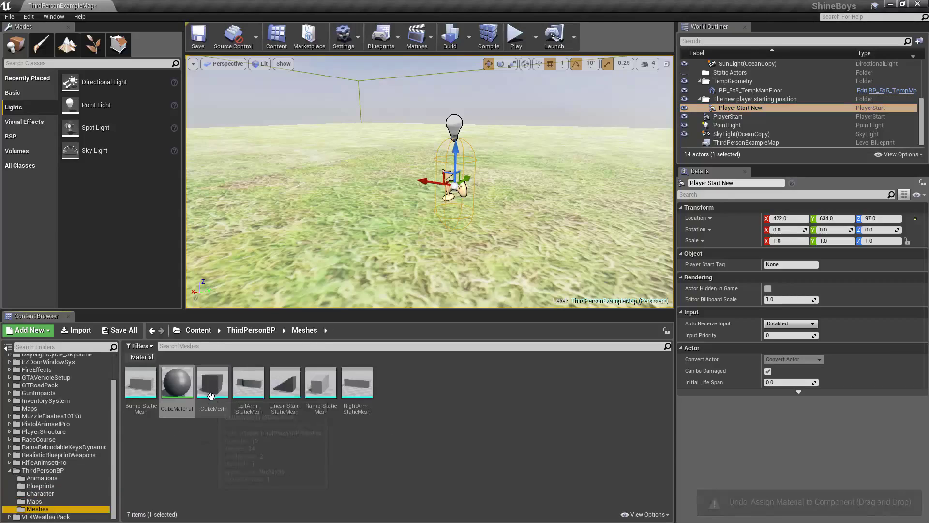
{"action": "left_click_drag", "start_coordinate": [213, 382], "coordinate": [358, 217]}
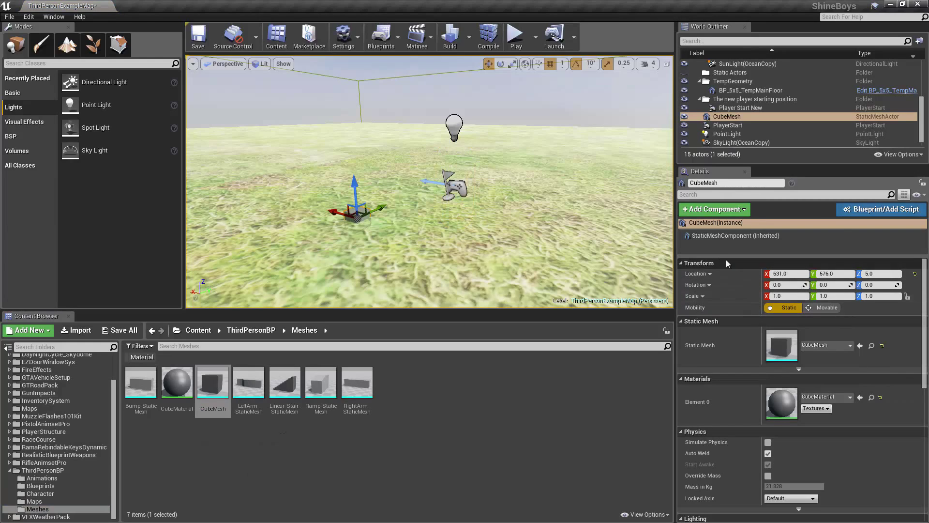
- Examine the cube's StaticMeshComponent, the components that can be added to it, and its mesh, material, physics, collision, lighting and rendering properties
{"action": "left_click", "coordinate": [725, 235]}
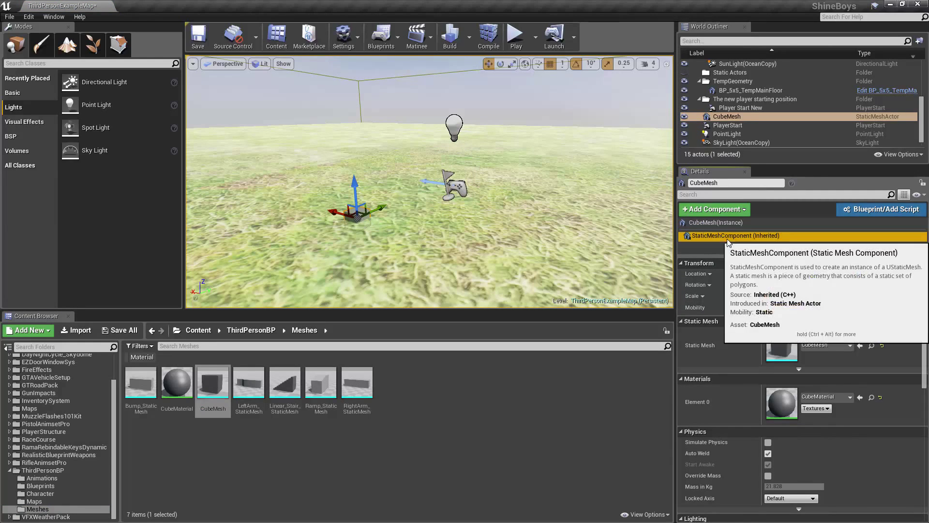
{"action": "left_click", "coordinate": [738, 210]}
{"action": "scroll", "coordinate": [730, 283], "scroll_direction": "down", "scroll_amount": 3}
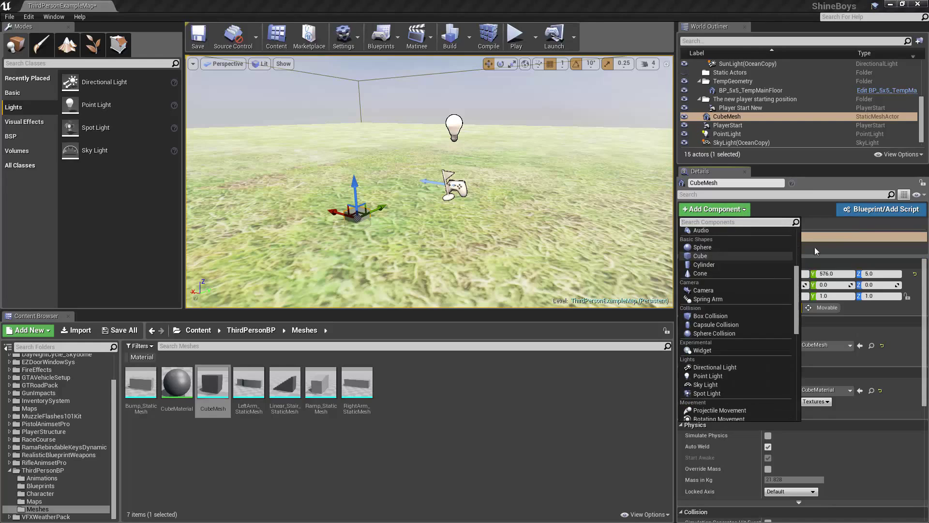
{"action": "left_click", "coordinate": [812, 209]}
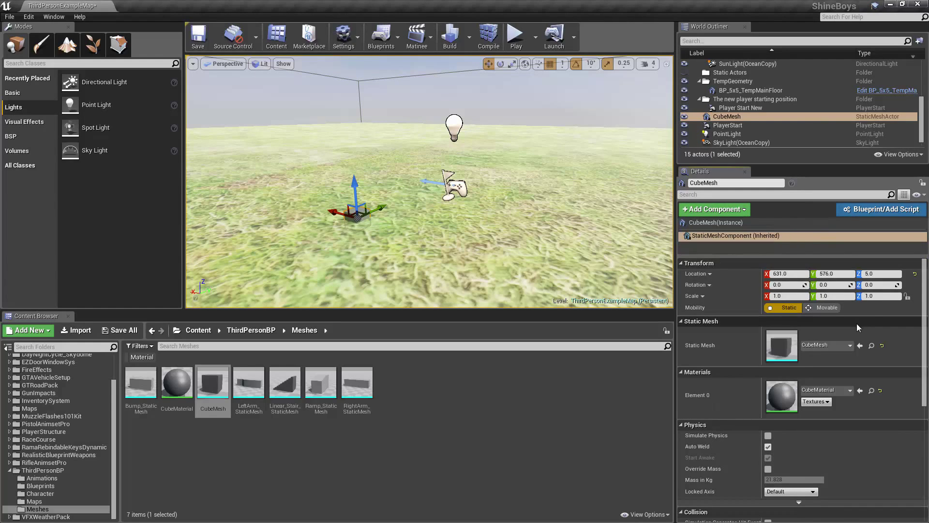
{"action": "scroll", "coordinate": [857, 324], "scroll_direction": "down", "scroll_amount": 2}
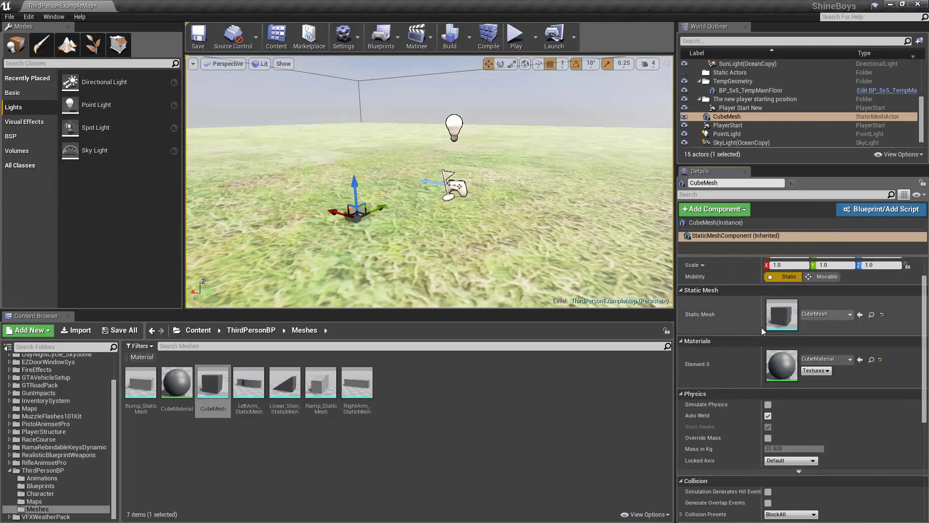
{"action": "left_click", "coordinate": [850, 314]}
{"action": "left_click", "coordinate": [850, 314]}
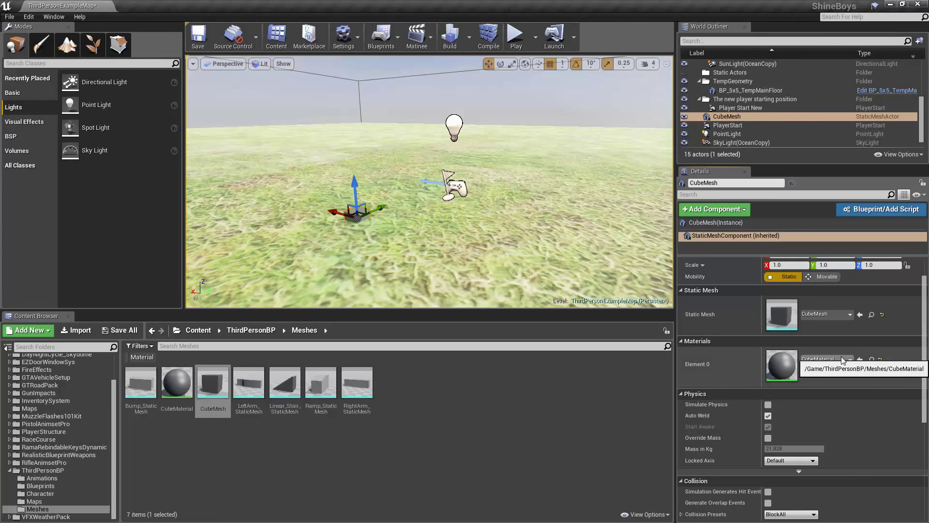
{"action": "scroll", "coordinate": [847, 367], "scroll_direction": "down", "scroll_amount": 9}
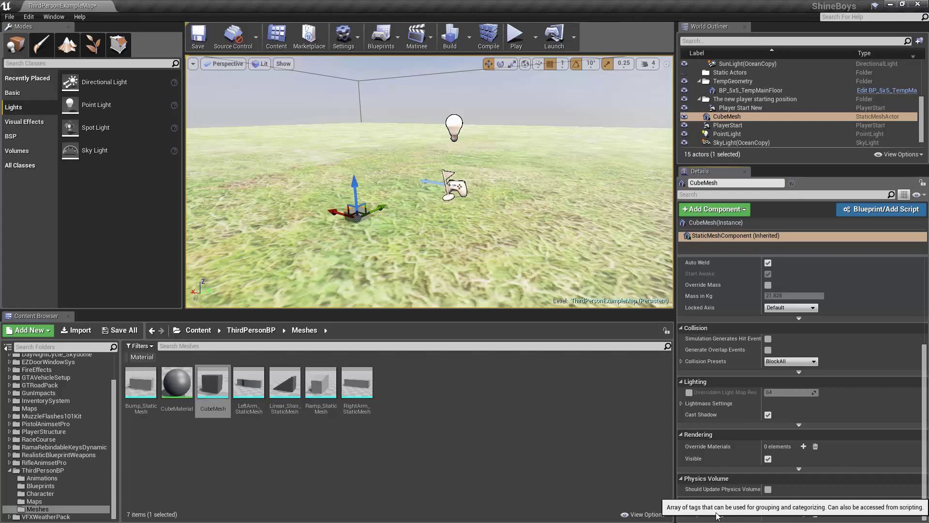
{"action": "scroll", "coordinate": [740, 422], "scroll_direction": "up", "scroll_amount": 6}
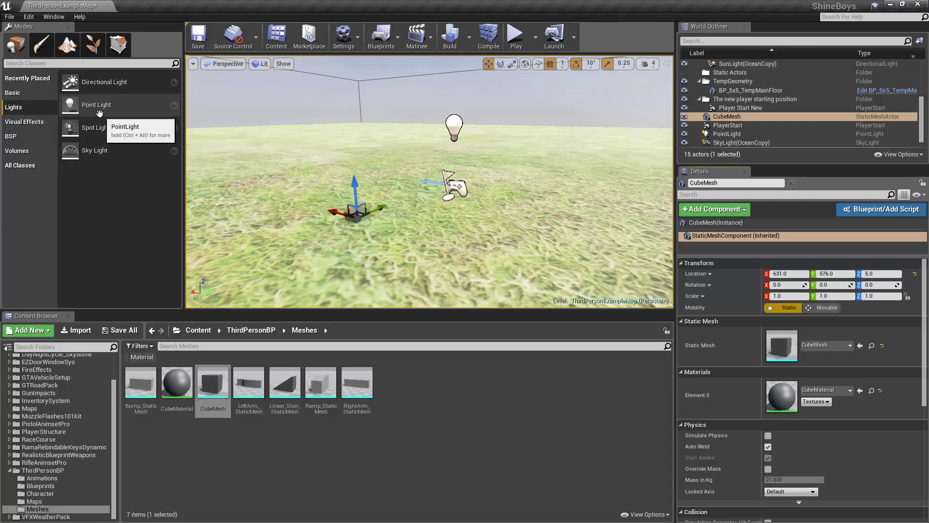
{"action": "key", "text": "ctrl+alt"}
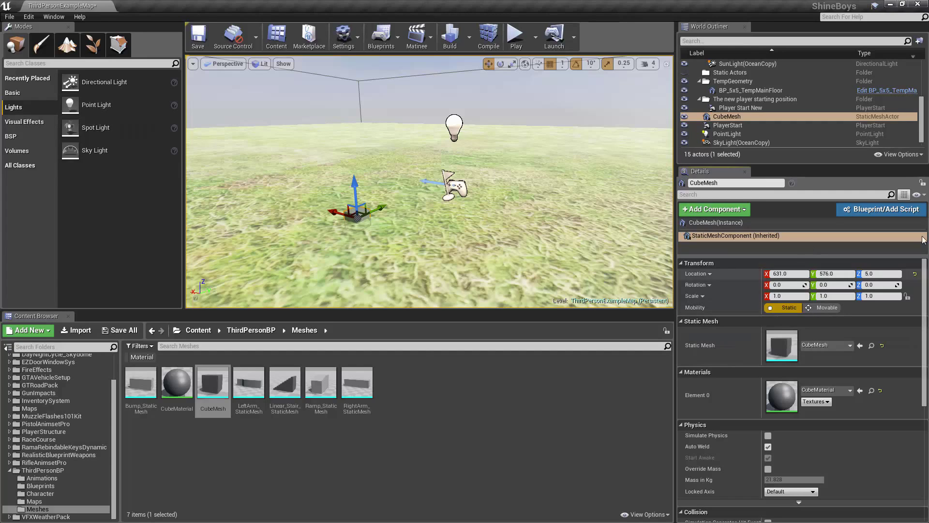
- Place two Linear_Stair_StaticMesh copies from the ThirdPersonBP Meshes folder at about X 497, Y 532, Z 5 and X 306, Y 506, Z 5
{"action": "left_click", "coordinate": [551, 432]}
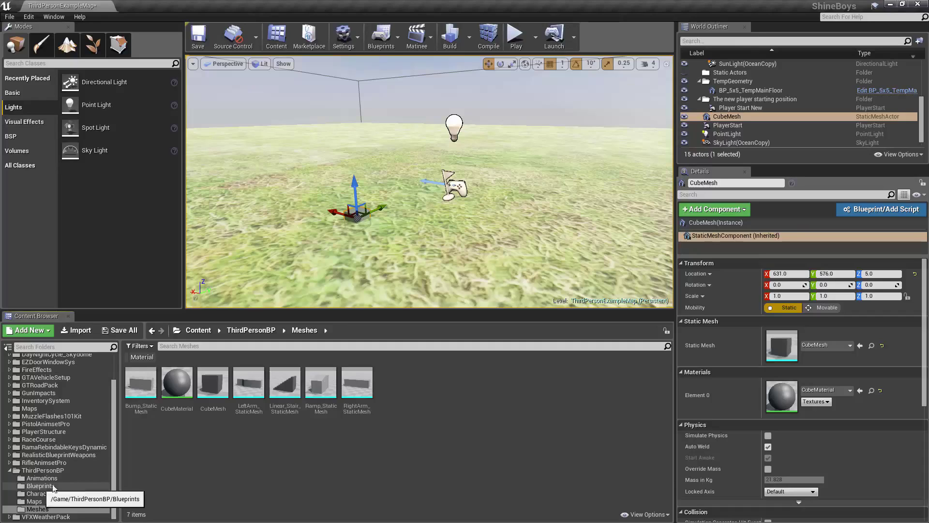
{"action": "left_click", "coordinate": [76, 471]}
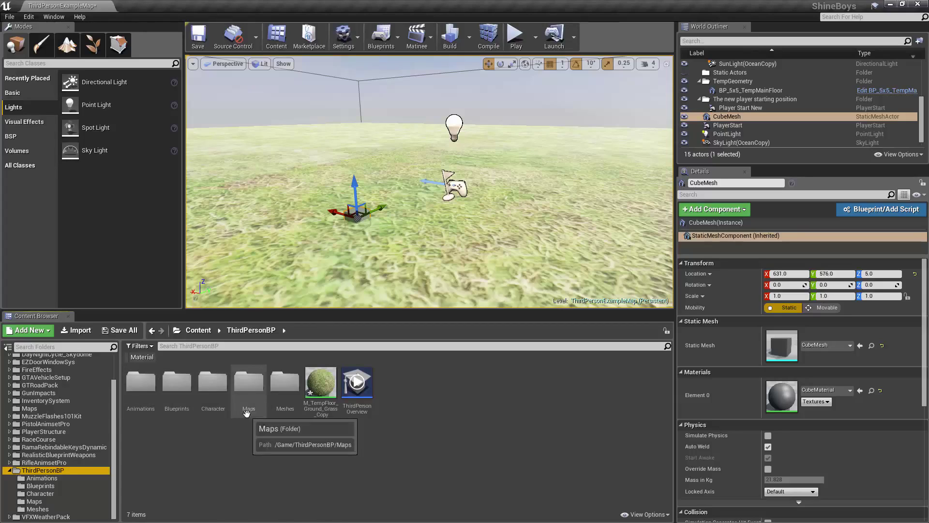
{"action": "double_click", "coordinate": [284, 381]}
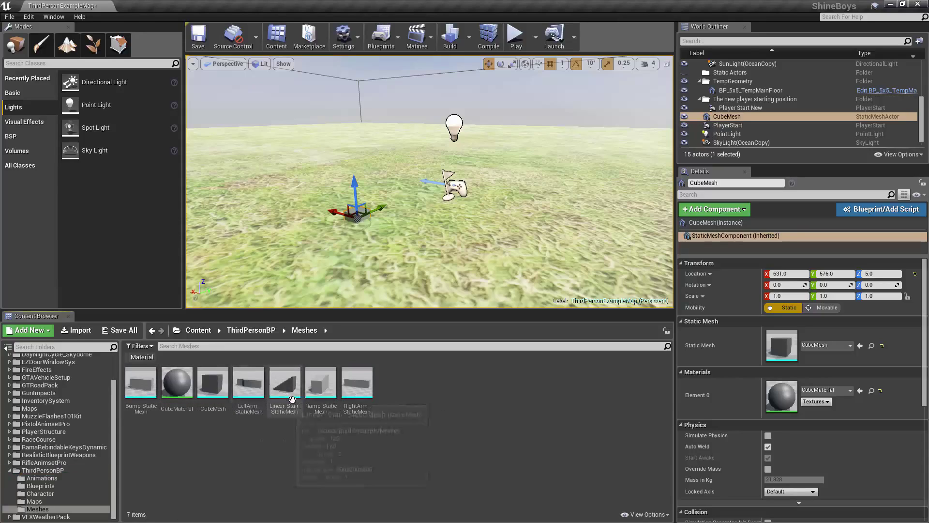
{"action": "left_click_drag", "start_coordinate": [292, 399], "coordinate": [393, 240]}
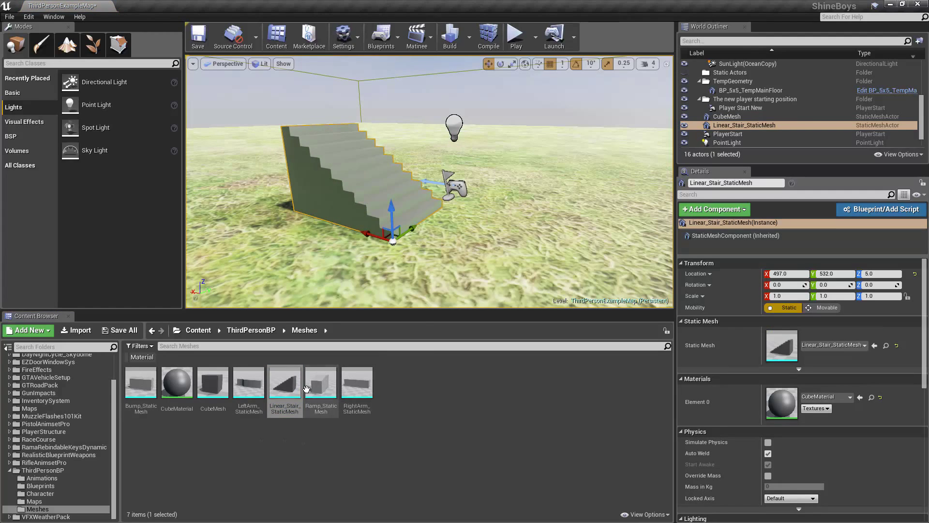
{"action": "left_click_drag", "start_coordinate": [306, 389], "coordinate": [492, 284]}
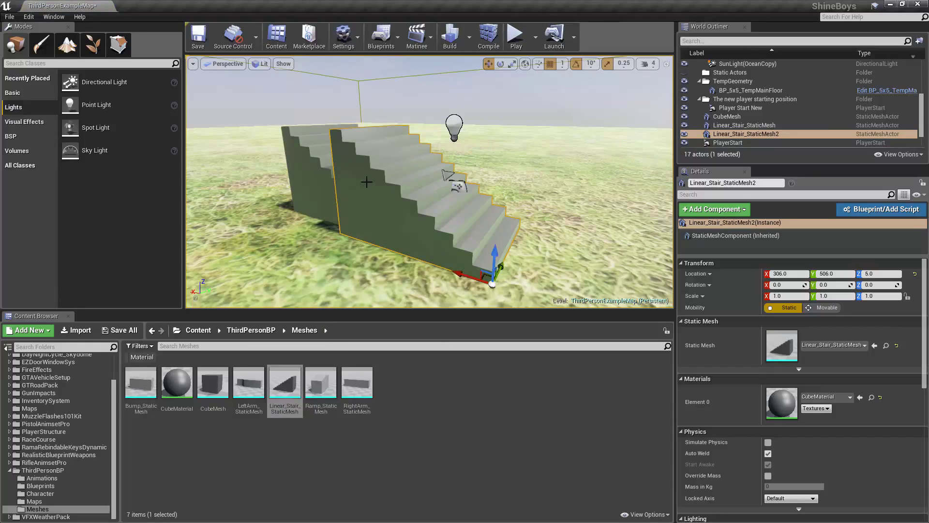
- Delete both staircases from the level
{"action": "key", "text": "Delete"}
{"action": "left_click", "coordinate": [331, 193]}
{"action": "key", "text": "Delete"}
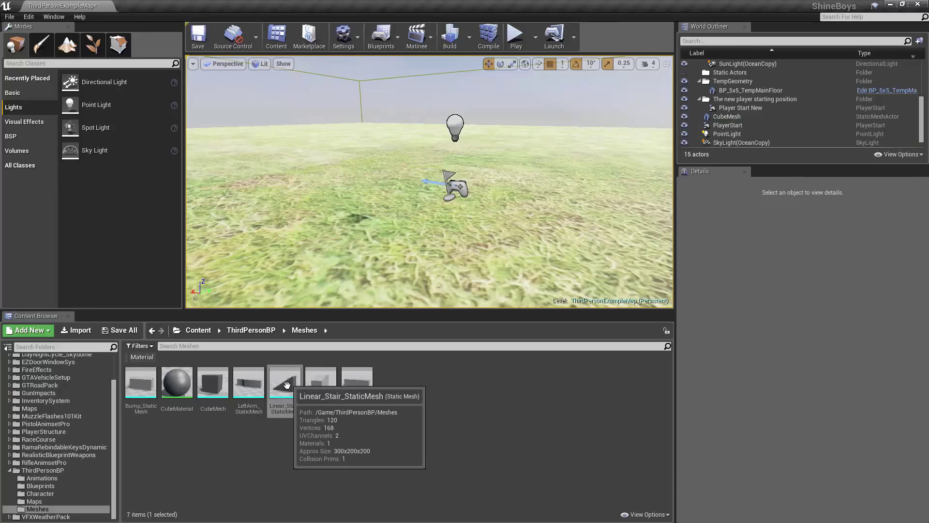
- Place a Linear_Stair_StaticMesh at about X 527, Y 464, Z 5, delete it, and place another at about X 546, Y 472, Z 5
{"action": "left_click_drag", "start_coordinate": [291, 384], "coordinate": [354, 255]}
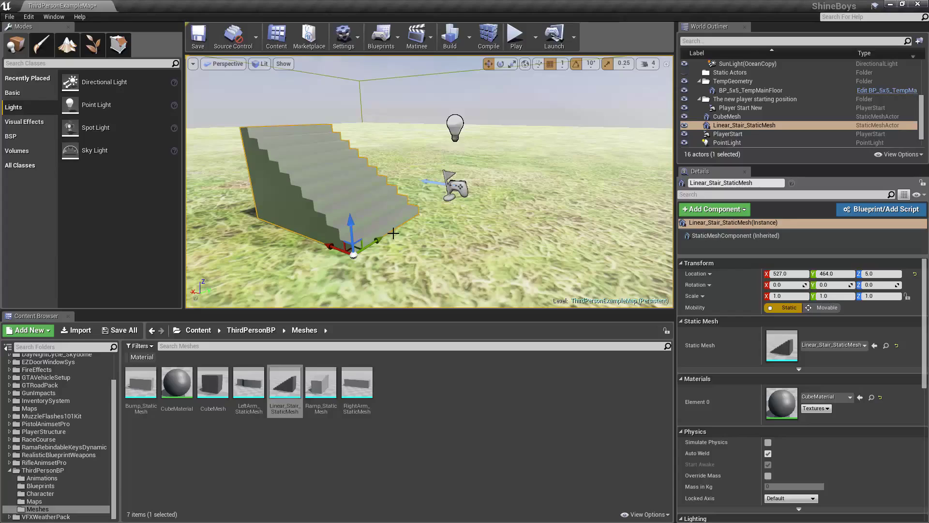
{"action": "key", "text": "Delete"}
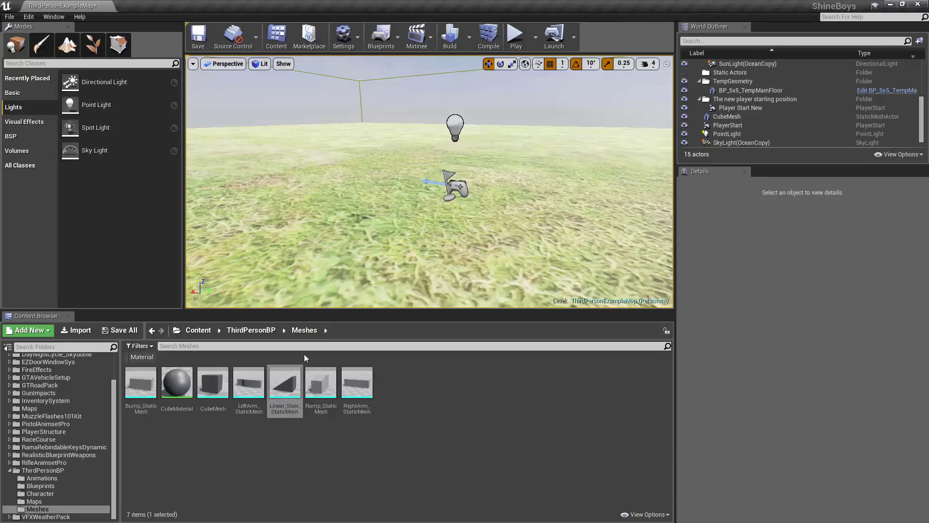
{"action": "left_click_drag", "start_coordinate": [287, 388], "coordinate": [348, 250]}
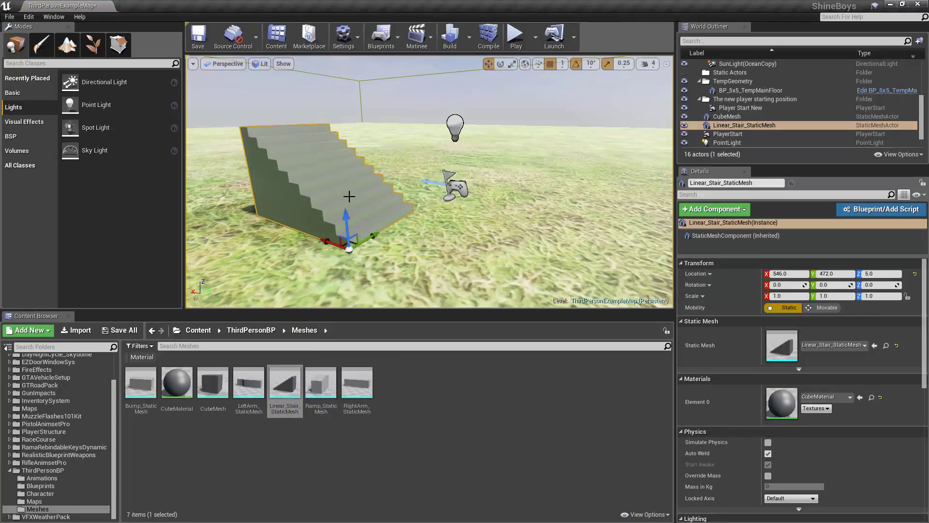
- Cycle the staircase's gizmo through rotate, scale and translate modes, ending in translate, and switch its coordinate system to local
{"action": "key", "text": "e"}
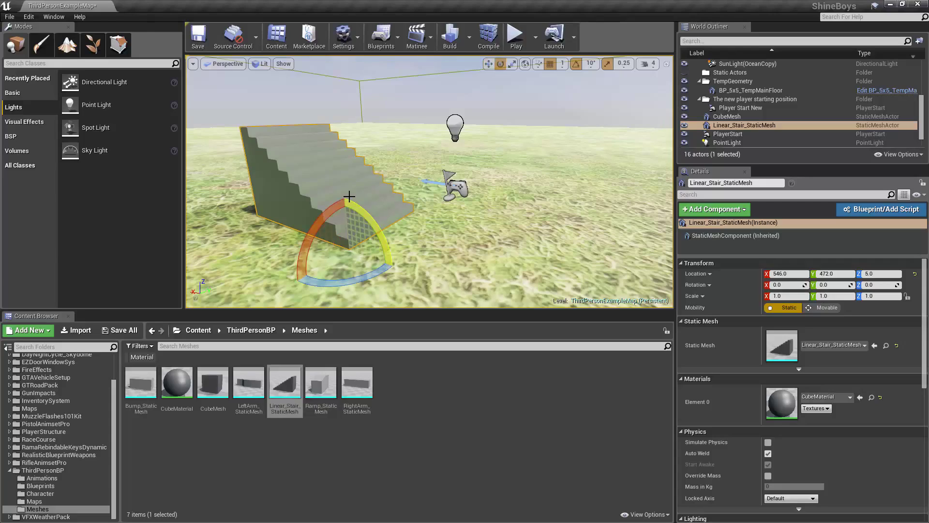
{"action": "key", "text": "r"}
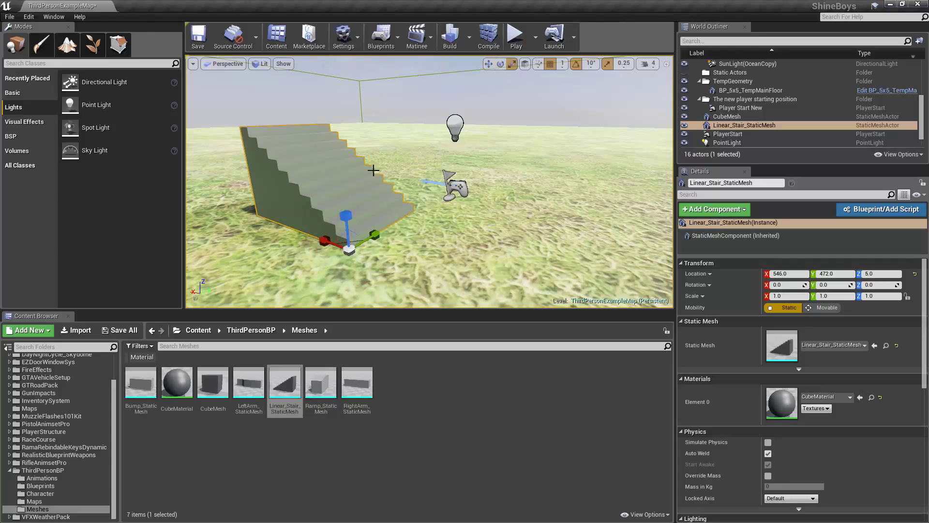
{"action": "left_click", "coordinate": [495, 62]}
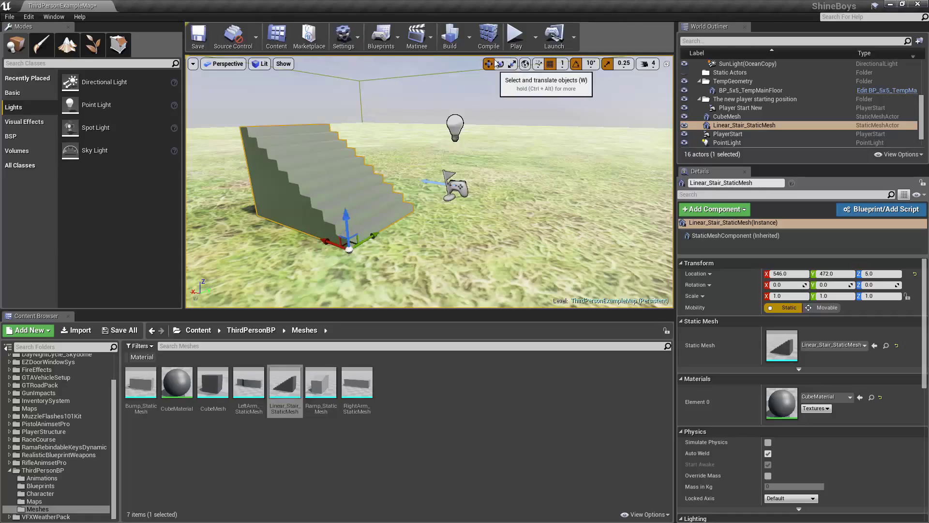
{"action": "left_click", "coordinate": [501, 64]}
{"action": "left_click", "coordinate": [512, 63]}
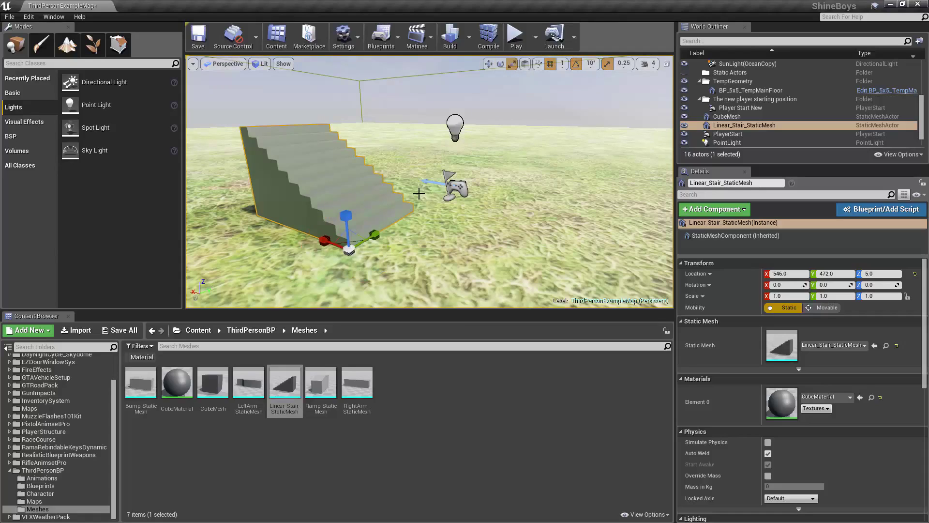
{"action": "key", "text": "e"}
{"action": "key", "text": "r"}
{"action": "key", "text": "w"}
{"action": "key", "text": "e"}
{"action": "key", "text": "r"}
{"action": "key", "text": "w"}
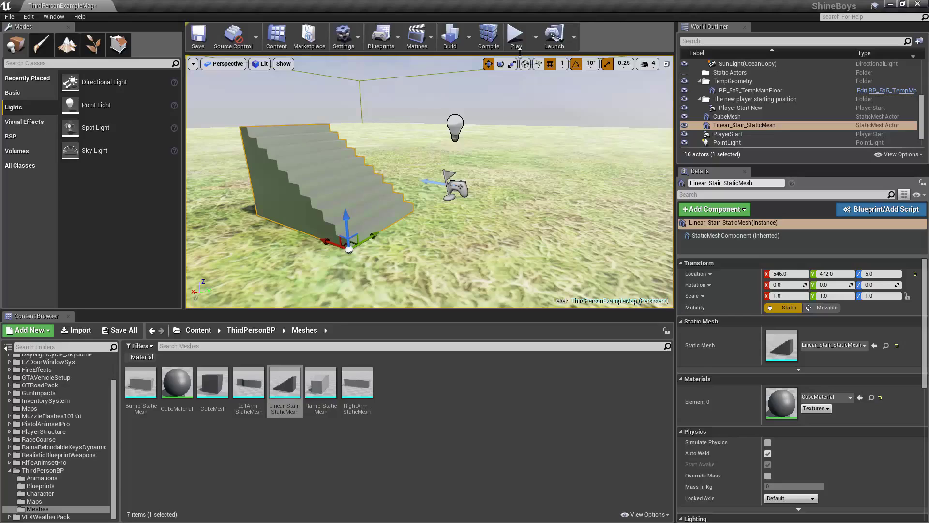
{"action": "key", "text": "ctrl+grave"}
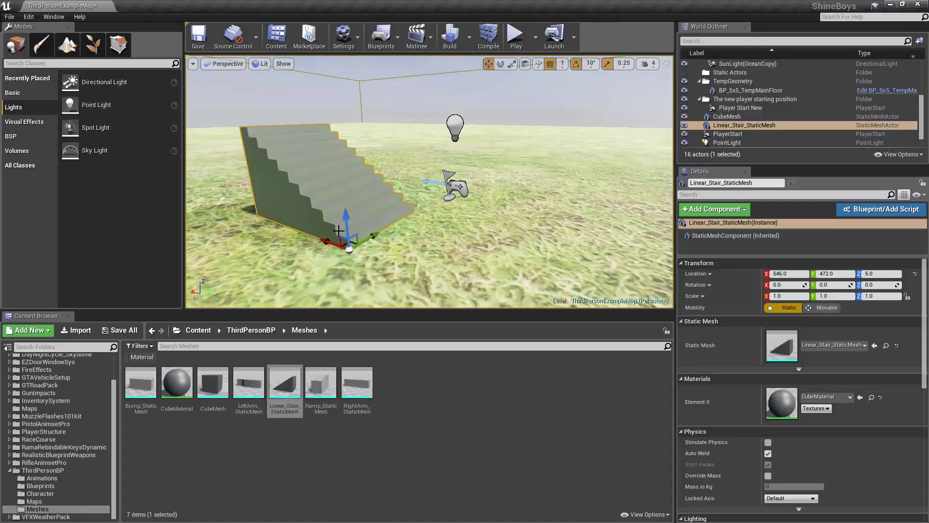
- Rotate the staircase to -40° on Y and move it along its tilted local Z axis to about X 607, Z 78
{"action": "key", "text": "e"}
{"action": "left_click_drag", "start_coordinate": [362, 227], "coordinate": [522, 66]}
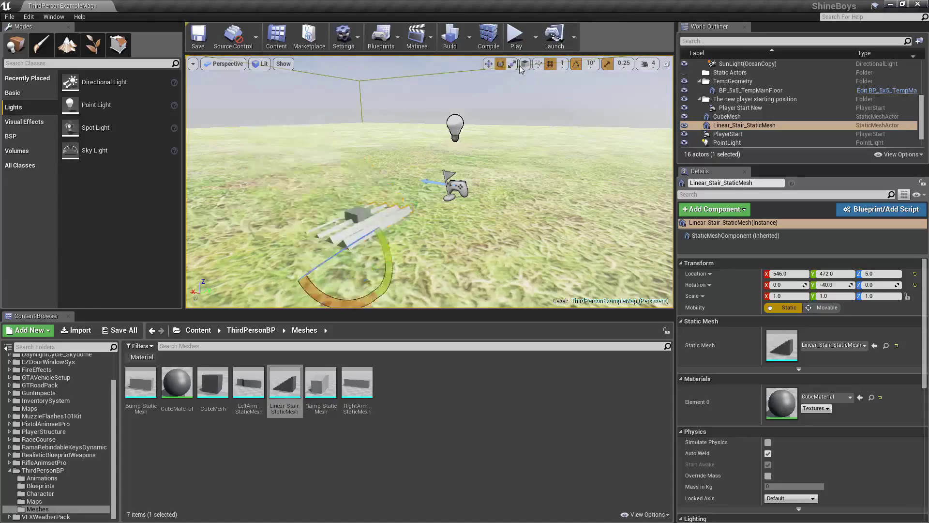
{"action": "key", "text": "w"}
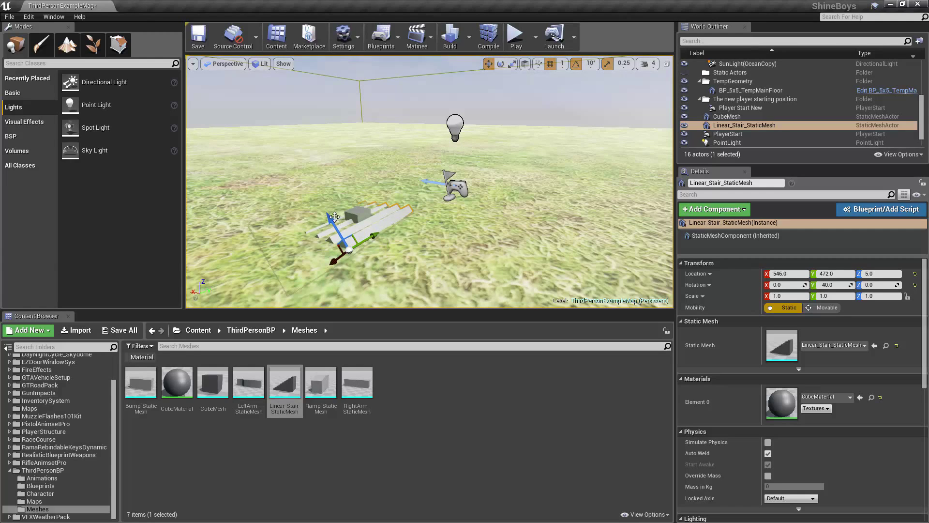
{"action": "left_click_drag", "start_coordinate": [338, 213], "coordinate": [303, 175]}
- Switch the gizmo to world coordinates, try a move there, and undo the staircase's moves and rotation
{"action": "left_click", "coordinate": [525, 64]}
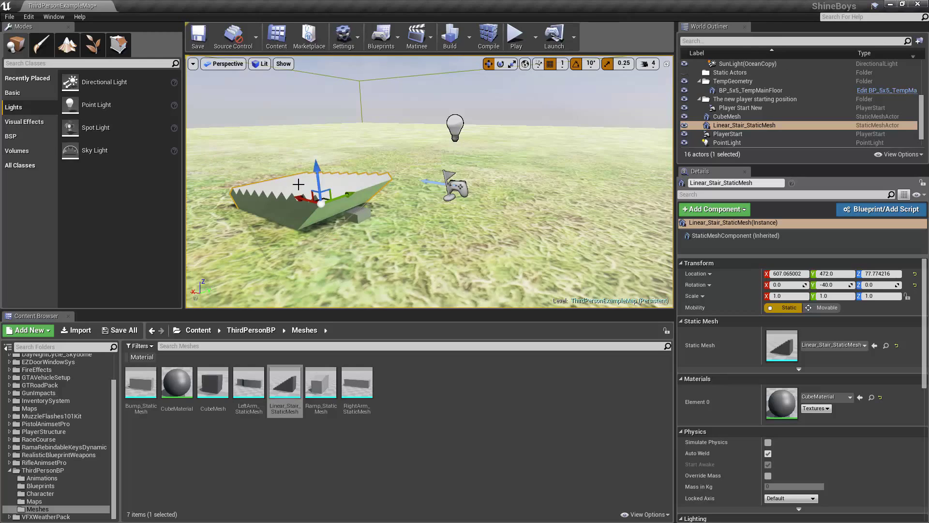
{"action": "left_click_drag", "start_coordinate": [315, 179], "coordinate": [380, 235]}
{"action": "key", "text": "ctrl+z"}
{"action": "key", "text": "ctrl+z"}
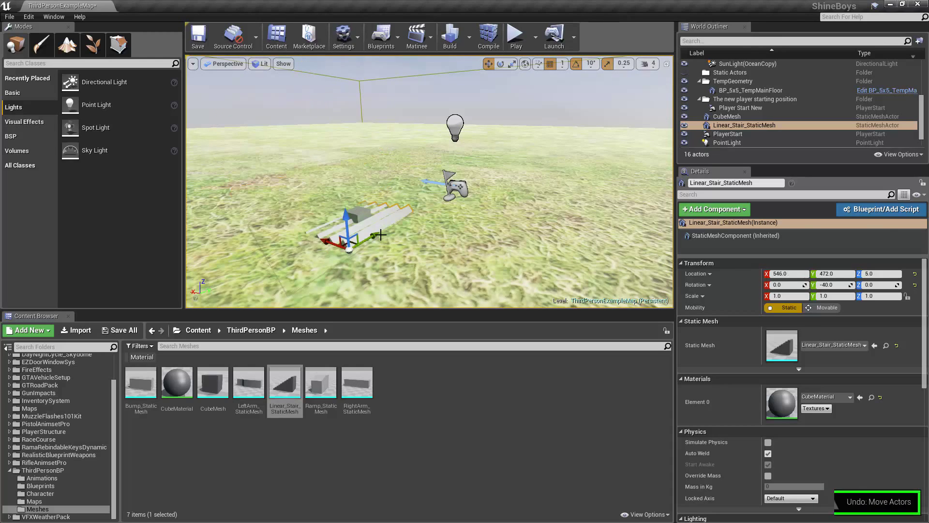
{"action": "key", "text": "ctrl+z"}
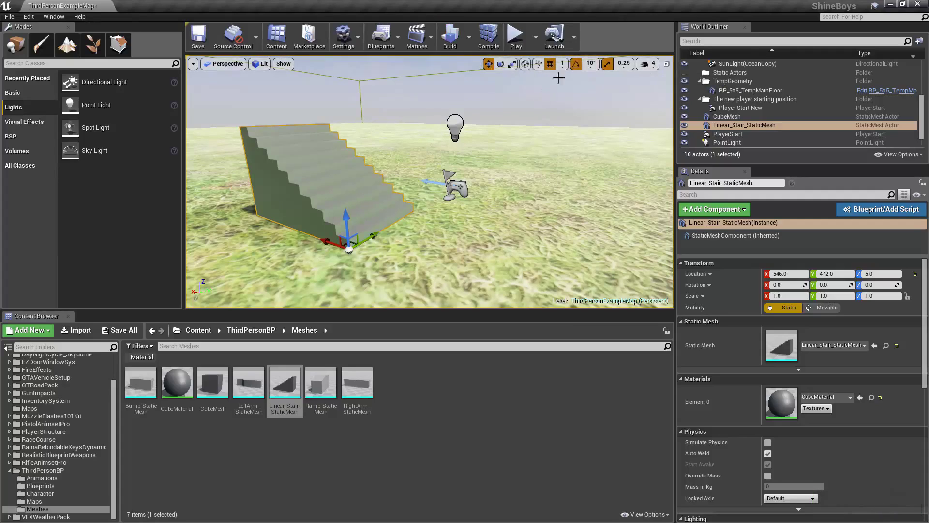
- Enable surface snapping and replace the staircase with a new Linear_Stair_StaticMesh at about X 358, Y 453, Z 5
{"action": "left_click", "coordinate": [538, 65]}
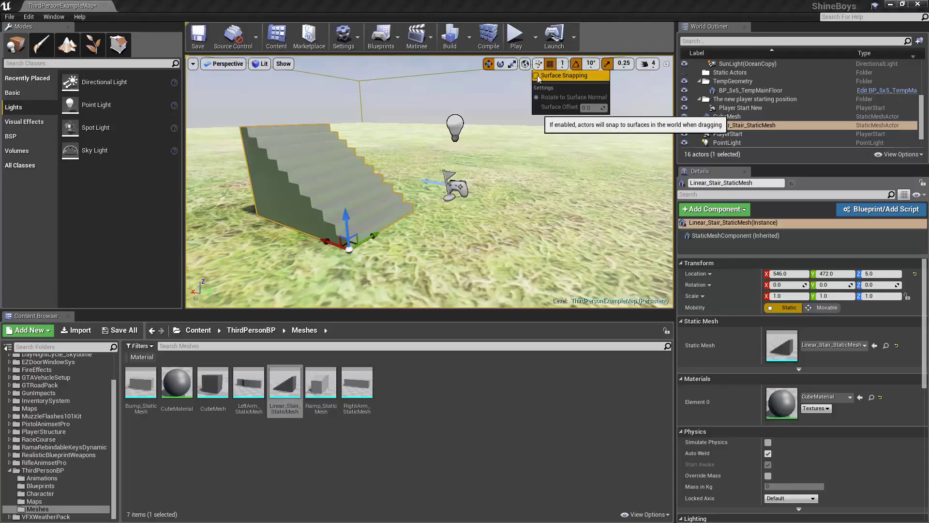
{"action": "left_click", "coordinate": [537, 76]}
{"action": "key", "text": "Delete"}
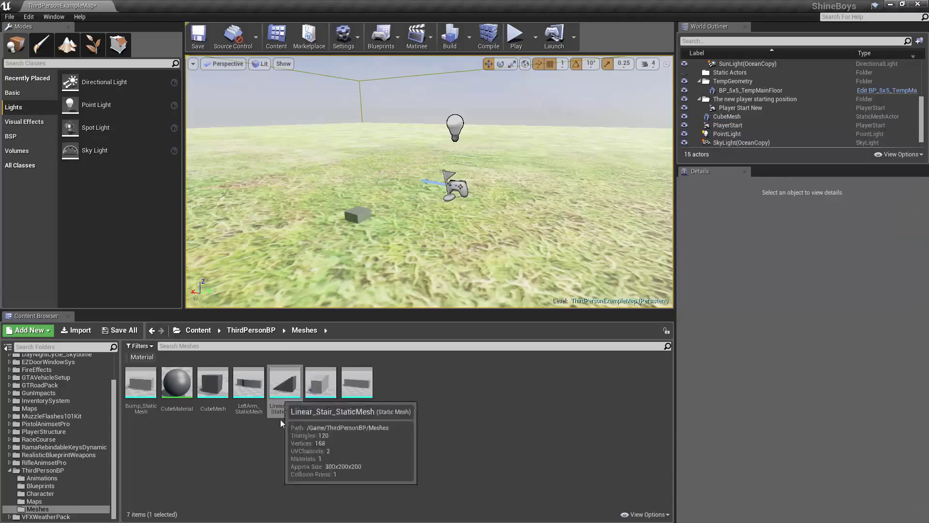
{"action": "left_click_drag", "start_coordinate": [281, 409], "coordinate": [441, 295]}
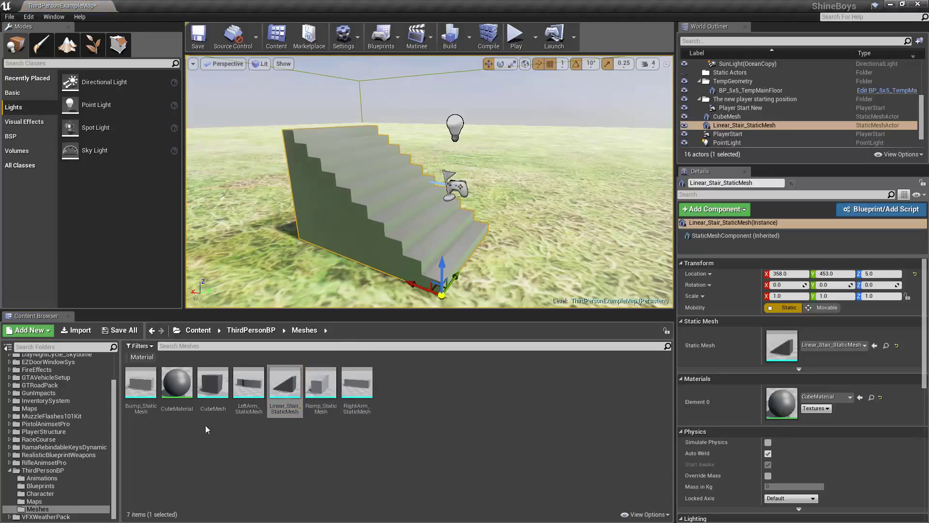
- Place three CubeMesh copies and two Bump_StaticMesh copies snapped to surfaces around the staircase, the bumps at about X 508, Z 117 and X 452, Z 50
{"action": "left_click_drag", "start_coordinate": [212, 385], "coordinate": [303, 127]}
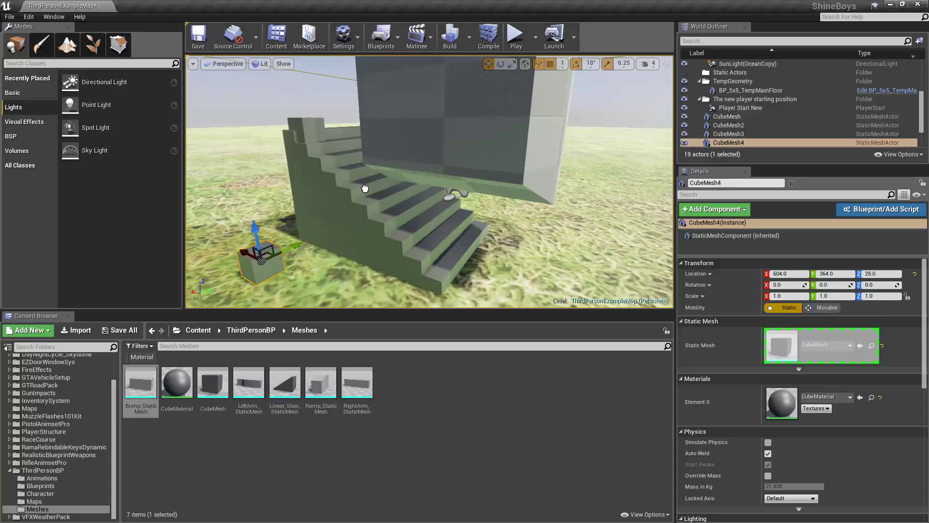
{"action": "left_click_drag", "start_coordinate": [367, 186], "coordinate": [365, 189]}
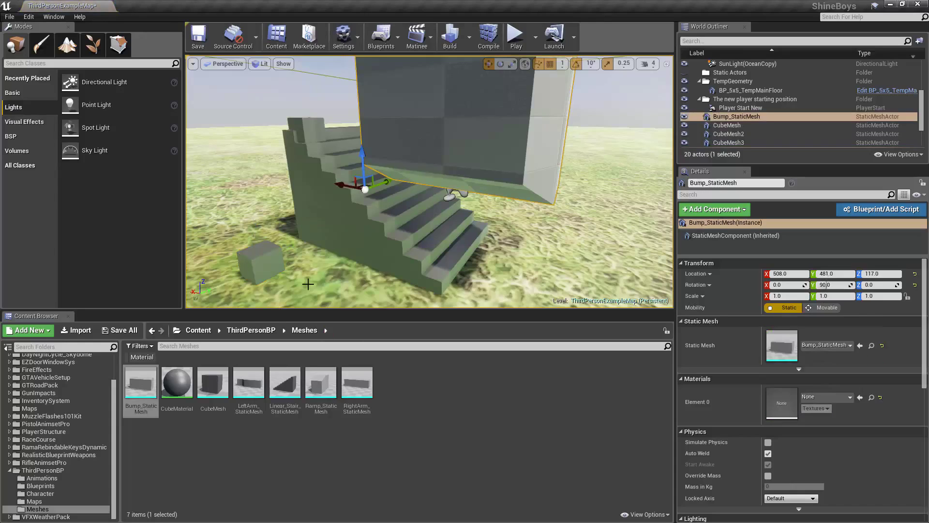
{"action": "left_click_drag", "start_coordinate": [141, 383], "coordinate": [384, 249]}
{"action": "left_click_drag", "start_coordinate": [383, 249], "coordinate": [384, 249]}
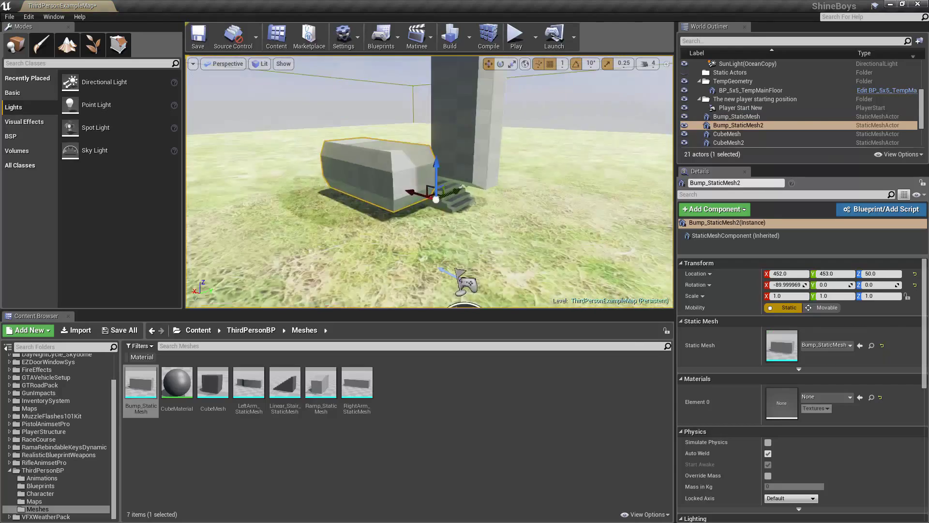
- Delete the two bump meshes and the three added cubes around the staircase
{"action": "right_click_drag", "start_coordinate": [430, 181], "coordinate": [436, 208]}
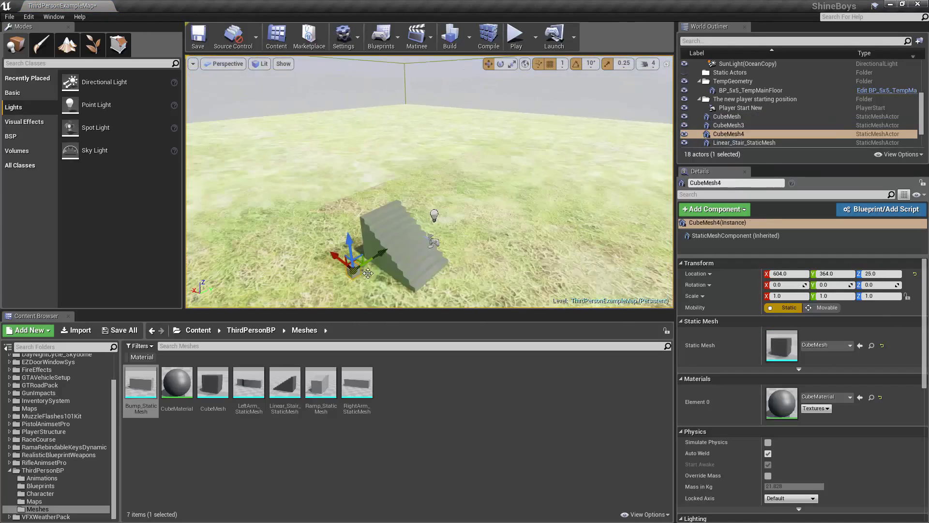
{"action": "key", "text": "Escape"}
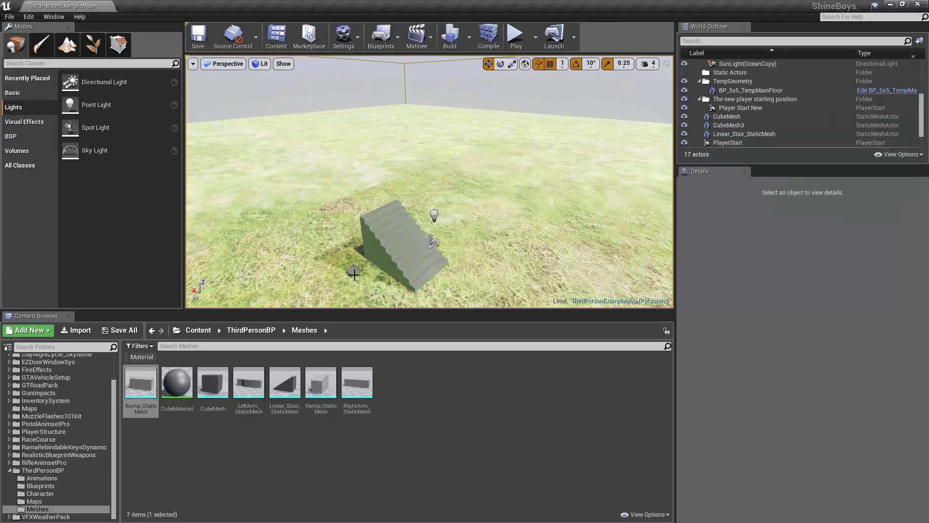
{"action": "left_click", "coordinate": [354, 272]}
{"action": "key", "text": "Delete"}
- Disable surface snapping and preview a Bump_StaticMesh over the staircase without placing it
{"action": "scroll", "coordinate": [363, 280], "scroll_direction": "up", "scroll_amount": 3}
{"action": "mouse_move", "coordinate": [369, 270]}
{"action": "right_mouse_down"}
{"action": "mouse_move", "coordinate": [370, 286]}
{"action": "mouse_move", "coordinate": [375, 271]}
{"action": "right_mouse_up"}
{"action": "left_click", "coordinate": [538, 65]}
{"action": "left_click", "coordinate": [536, 76]}
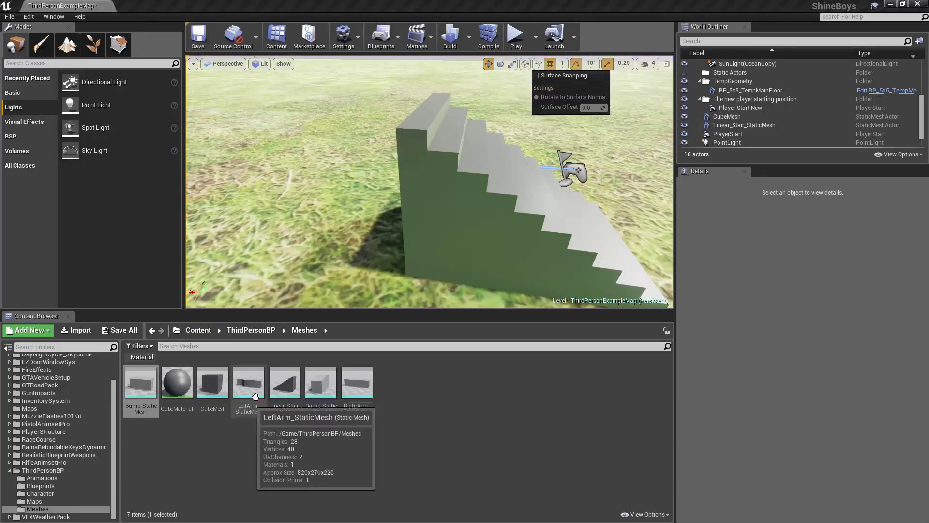
{"action": "left_click_drag", "start_coordinate": [142, 385], "coordinate": [480, 189]}
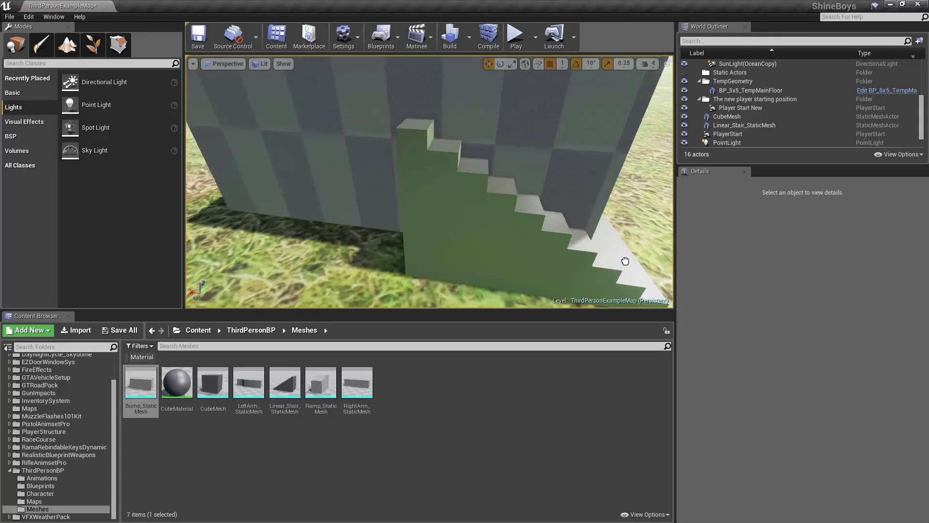
{"action": "left_click_drag", "start_coordinate": [629, 263], "coordinate": [629, 315]}
{"action": "left_click_drag", "start_coordinate": [597, 160], "coordinate": [597, 124]}
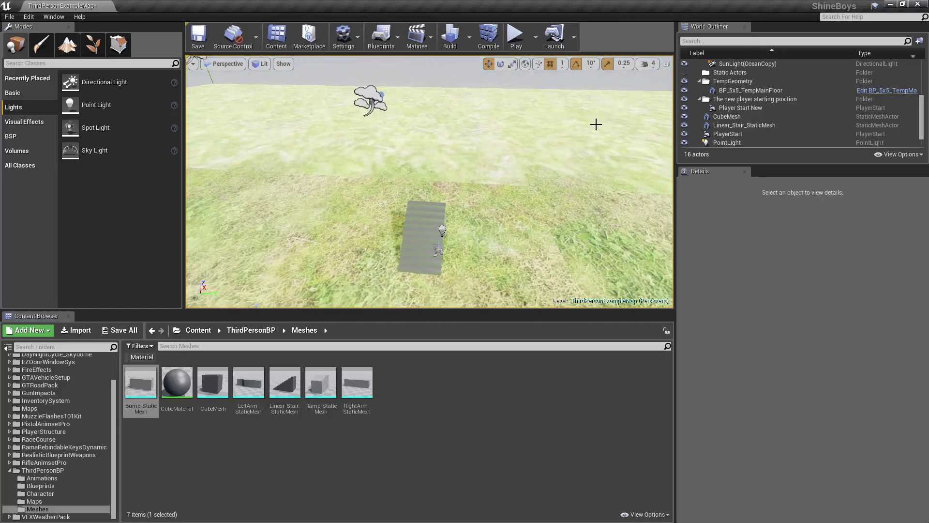
- Toggle position grid snapping off and on a few times, leaving it enabled
{"action": "left_click", "coordinate": [551, 64]}
{"action": "left_click", "coordinate": [551, 64]}
{"action": "left_click", "coordinate": [551, 64]}
{"action": "left_click", "coordinate": [551, 64]}
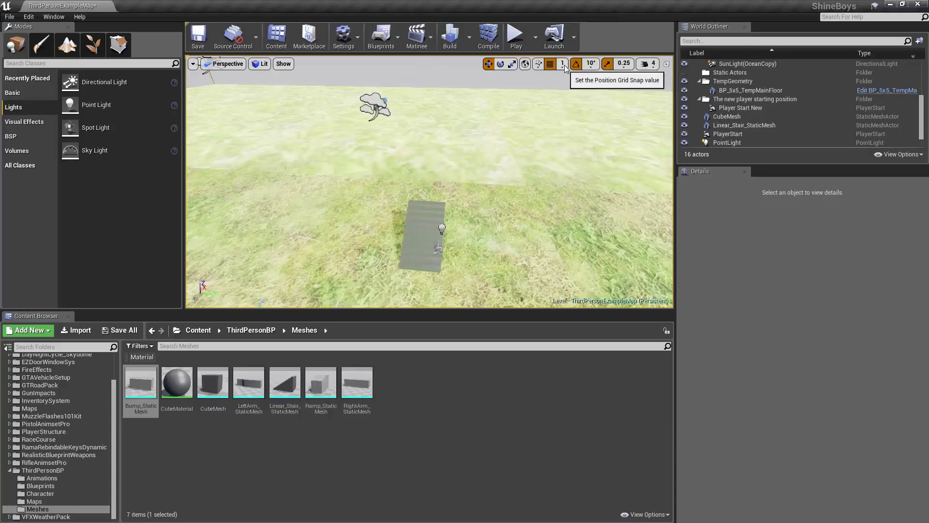
- Set the position snap size to 500 and move the staircase back and forth along X, ending at X 858
{"action": "left_click", "coordinate": [563, 64]}
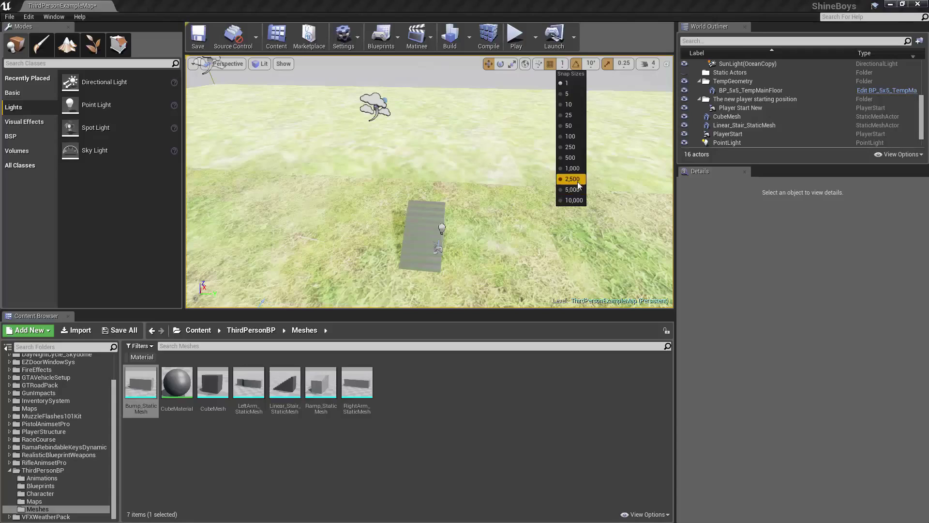
{"action": "left_click", "coordinate": [579, 157]}
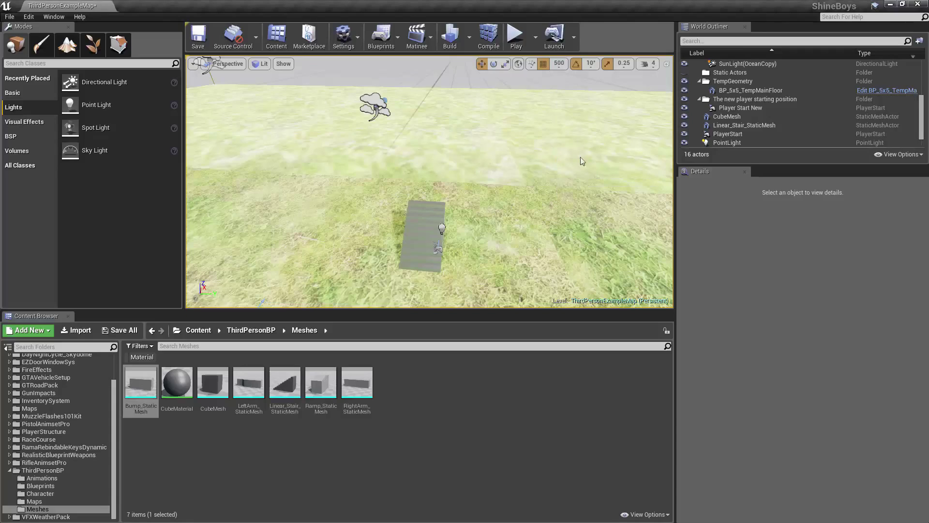
{"action": "left_click", "coordinate": [410, 232]}
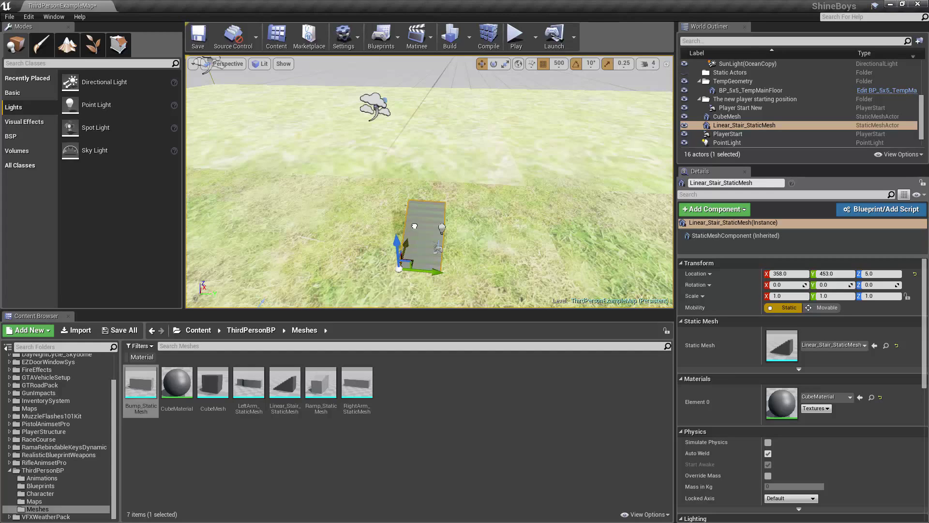
{"action": "left_click_drag", "start_coordinate": [414, 231], "coordinate": [432, 206]}
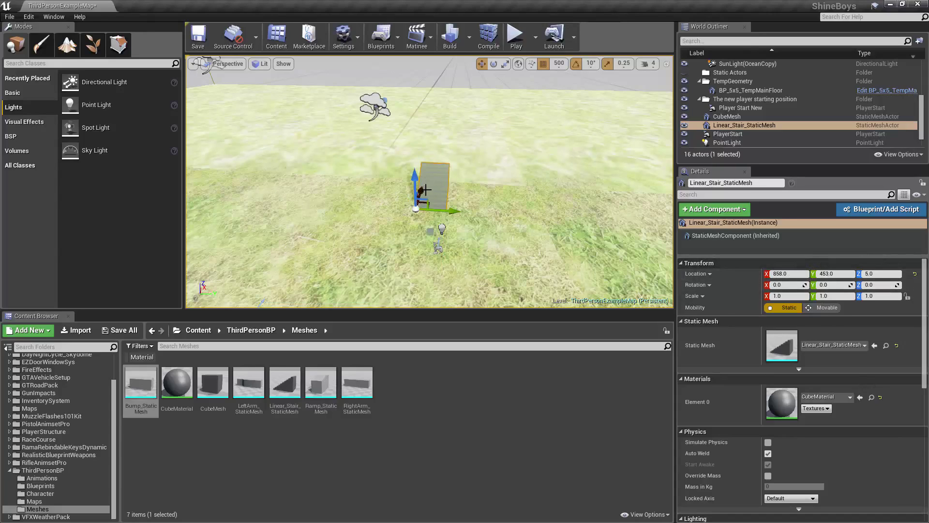
{"action": "left_click_drag", "start_coordinate": [420, 192], "coordinate": [407, 219]}
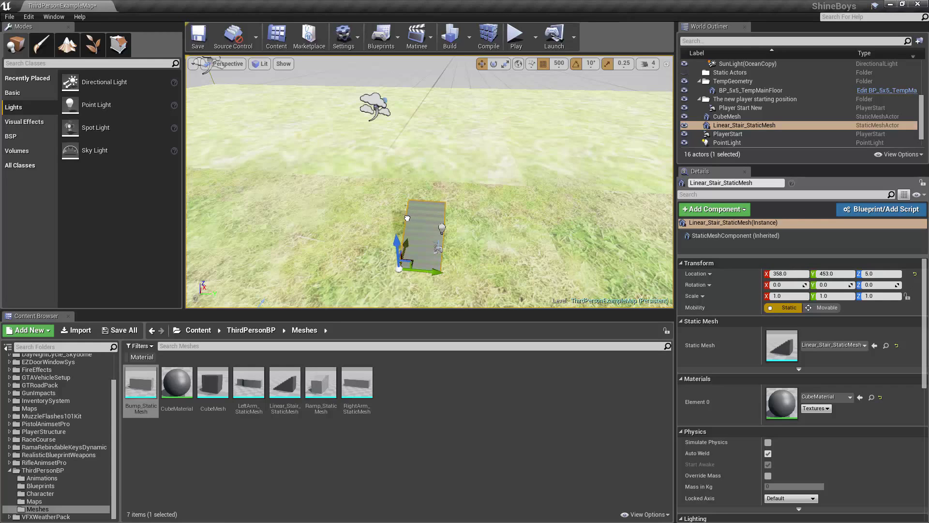
{"action": "left_click_drag", "start_coordinate": [390, 265], "coordinate": [464, 205]}
{"action": "left_click_drag", "start_coordinate": [414, 186], "coordinate": [417, 145]}
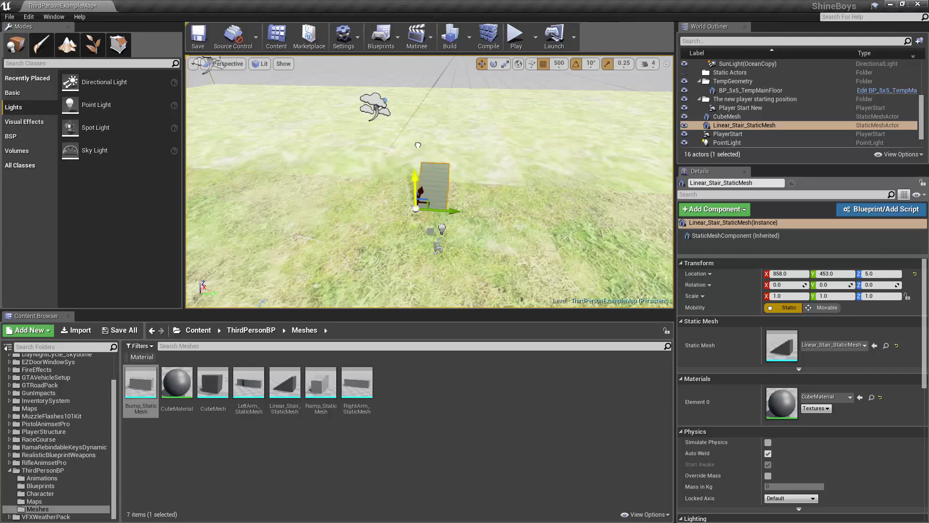
- Set the position snap size to 1 and move the staircase along X to about 801
{"action": "left_click", "coordinate": [559, 63]}
{"action": "left_click", "coordinate": [563, 83]}
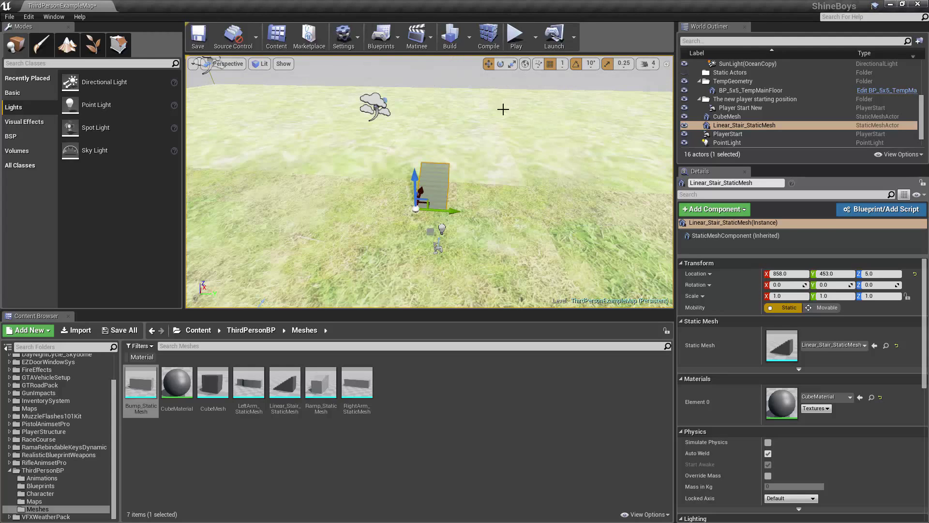
{"action": "mouse_move", "coordinate": [429, 187]}
{"action": "left_mouse_down"}
{"action": "mouse_move", "coordinate": [428, 175]}
{"action": "mouse_move", "coordinate": [426, 195]}
{"action": "left_mouse_up"}
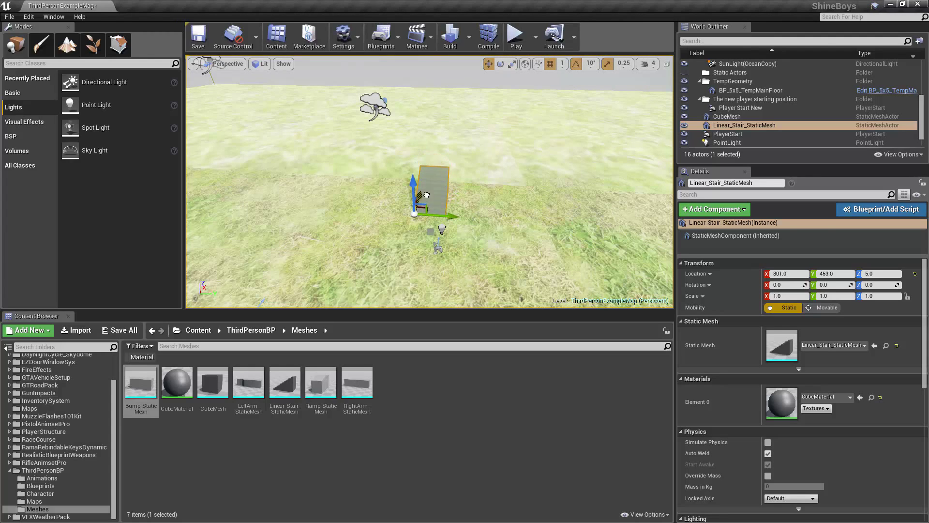
- Set the position snap size to 10,000 and try to move the staircase
{"action": "left_click", "coordinate": [562, 64]}
{"action": "left_click", "coordinate": [572, 201]}
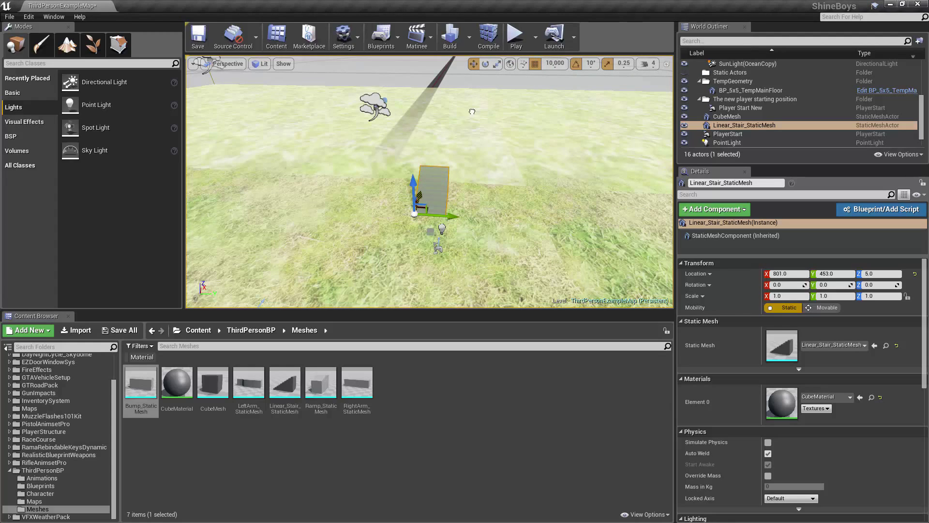
{"action": "left_click_drag", "start_coordinate": [475, 108], "coordinate": [453, 138]}
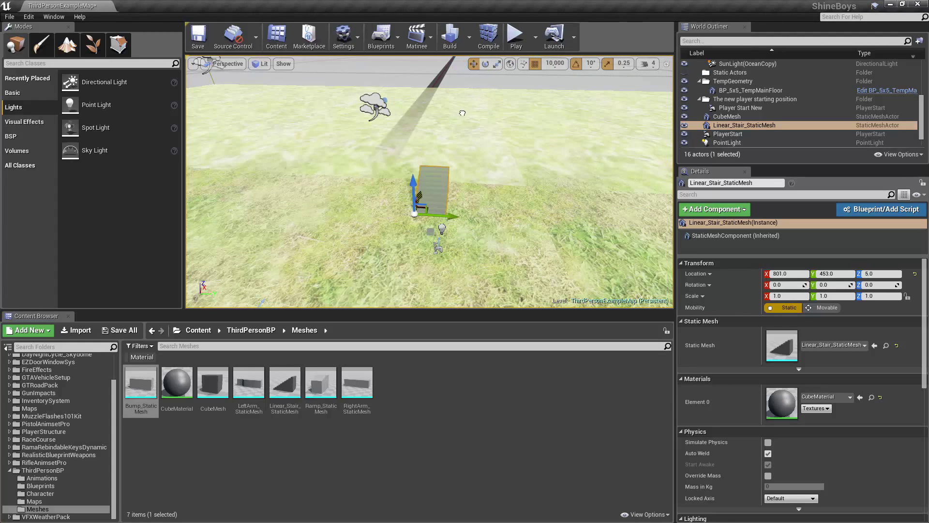
- Set the position snap size to 10, move the staircase unsnapped to about X 743, and leave grid snapping enabled
{"action": "left_click", "coordinate": [555, 63]}
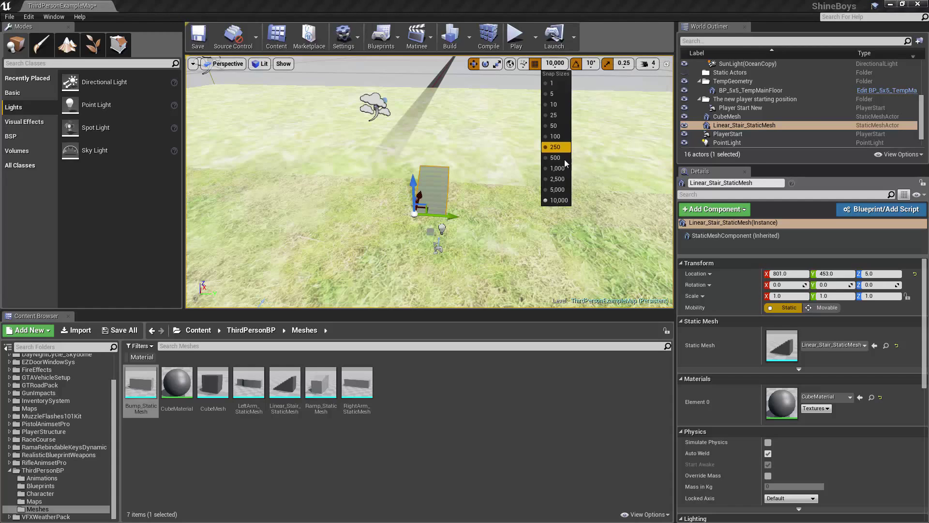
{"action": "left_click", "coordinate": [556, 105]}
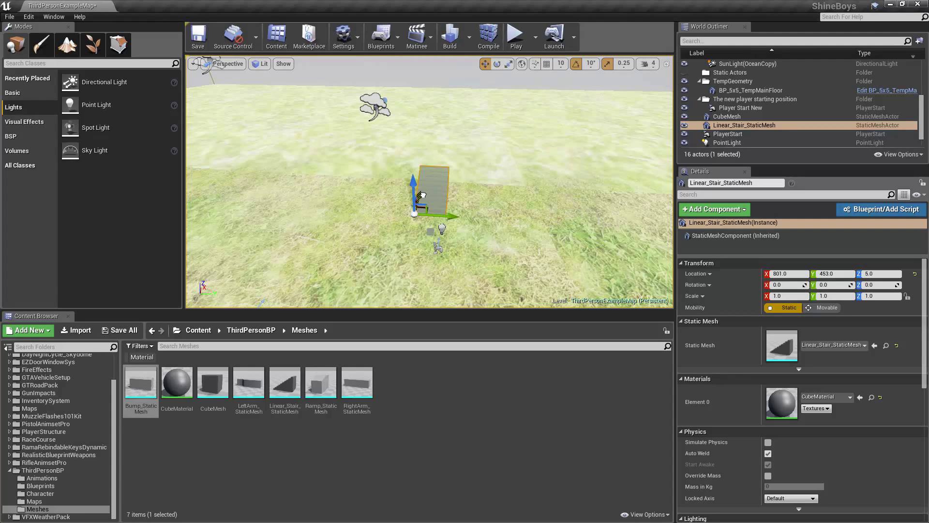
{"action": "mouse_move", "coordinate": [422, 195]}
{"action": "left_mouse_down"}
{"action": "mouse_move", "coordinate": [431, 182]}
{"action": "mouse_move", "coordinate": [427, 198]}
{"action": "left_mouse_up"}
{"action": "left_click", "coordinate": [547, 64]}
- Toggle rotation grid snapping off and on several times, leaving it enabled
{"action": "middle_click_drag", "start_coordinate": [545, 136], "coordinate": [481, 137]}
{"action": "right_click_drag", "start_coordinate": [482, 137], "coordinate": [590, 120]}
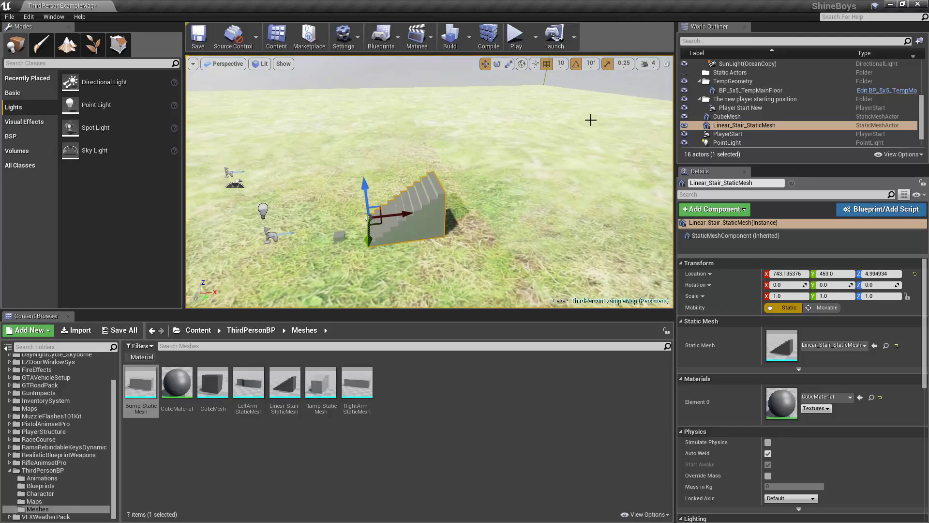
{"action": "left_click", "coordinate": [577, 63]}
{"action": "left_click", "coordinate": [576, 64]}
{"action": "left_click", "coordinate": [576, 64]}
{"action": "left_click", "coordinate": [577, 64]}
{"action": "left_click", "coordinate": [576, 64]}
{"action": "left_click", "coordinate": [576, 64]}
{"action": "left_click", "coordinate": [577, 64]}
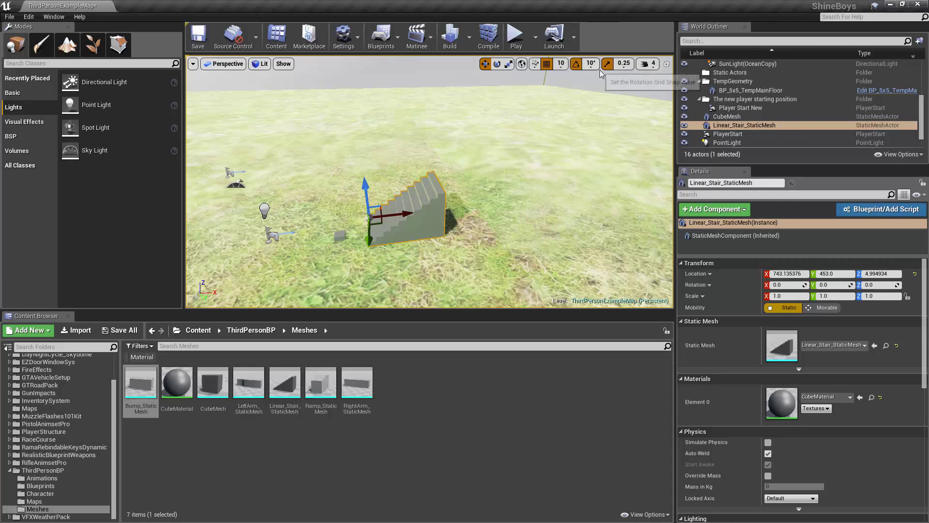
- Set the rotation grid snap to 5° and switch the staircase to rotate mode
{"action": "left_click", "coordinate": [591, 64]}
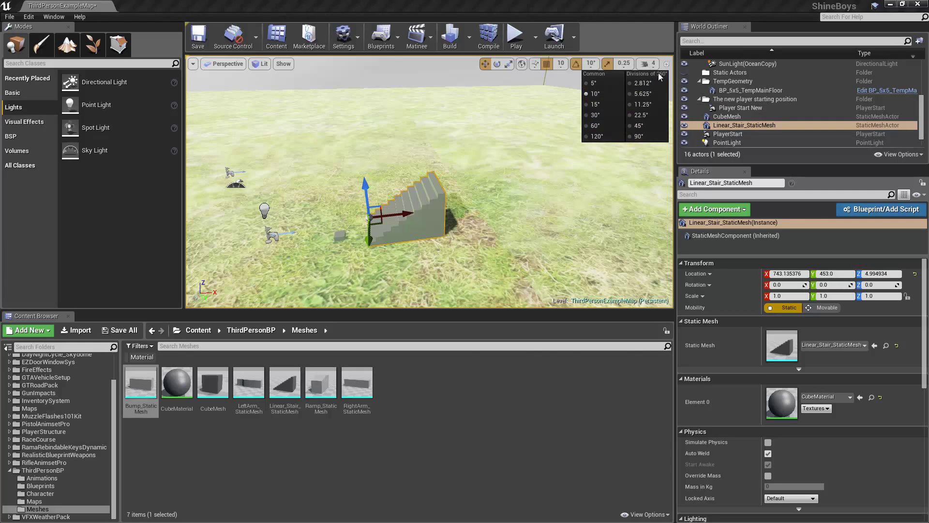
{"action": "left_click", "coordinate": [608, 83]}
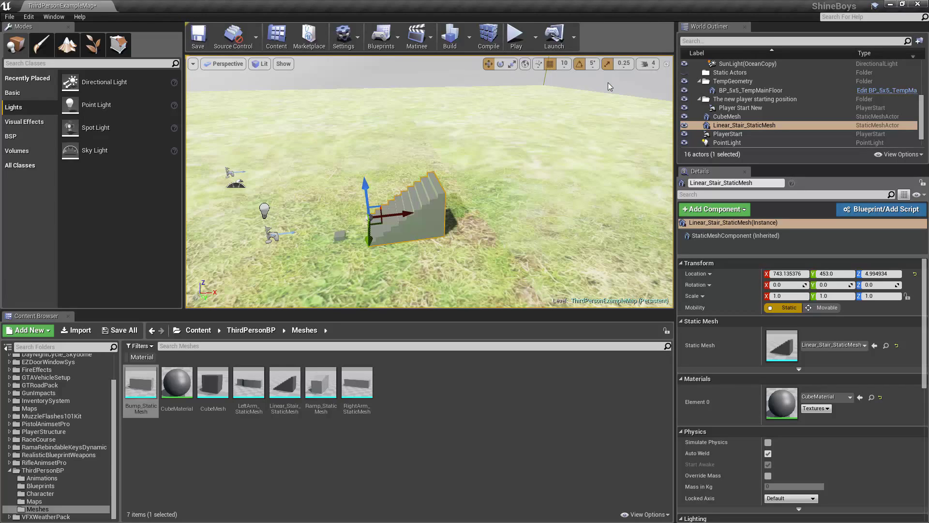
{"action": "left_click", "coordinate": [502, 65]}
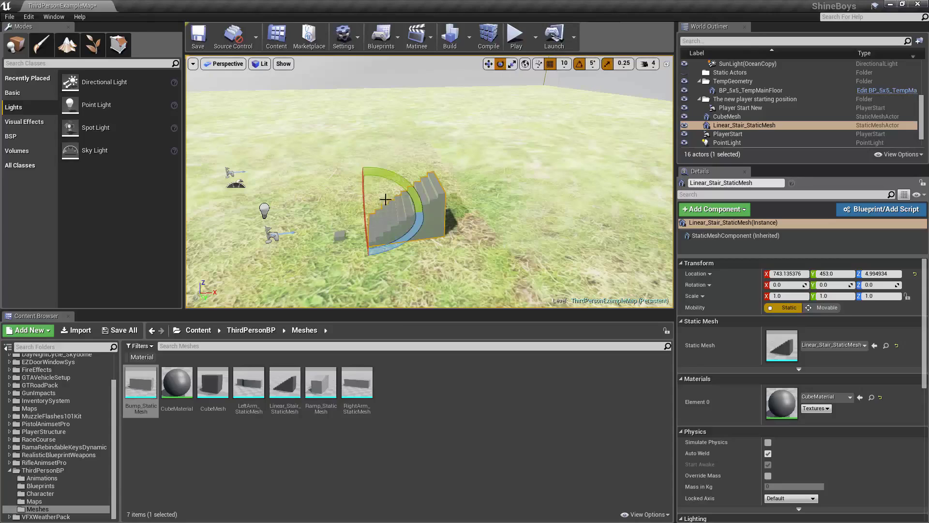
- Try rotating the staircase about its Y axis and toggling rotation snapping, and undo the rotation
{"action": "left_click_drag", "start_coordinate": [419, 193], "coordinate": [415, 200]}
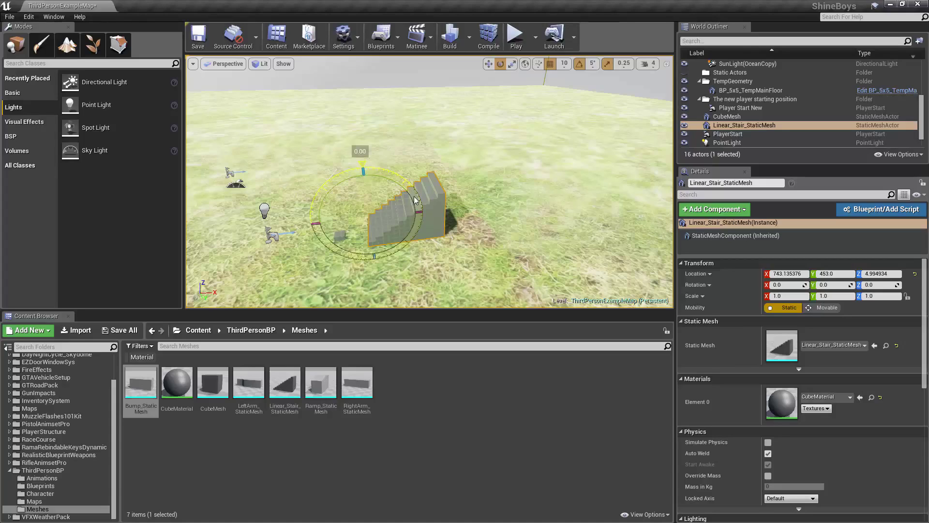
{"action": "left_click_drag", "start_coordinate": [415, 200], "coordinate": [595, 97]}
{"action": "left_click", "coordinate": [579, 63]}
{"action": "key", "text": "ctrl+z"}
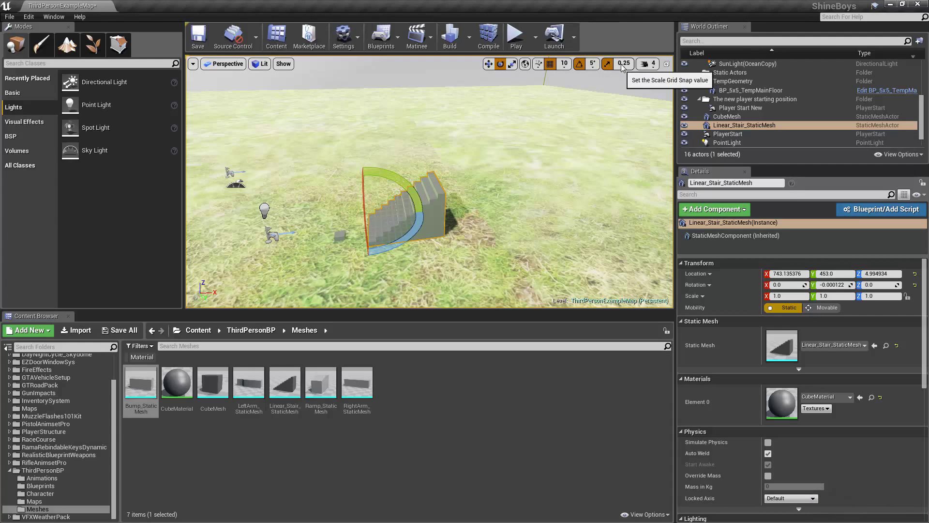
- Review the available scale grid snap sizes and select the sky sphere in the viewport background
{"action": "left_click", "coordinate": [623, 64]}
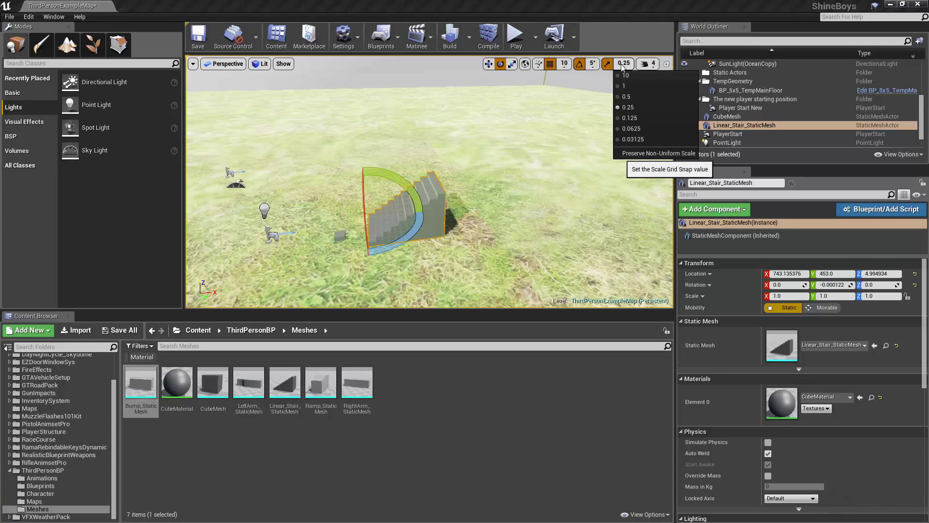
{"action": "left_click", "coordinate": [568, 125]}
{"action": "left_click", "coordinate": [568, 126]}
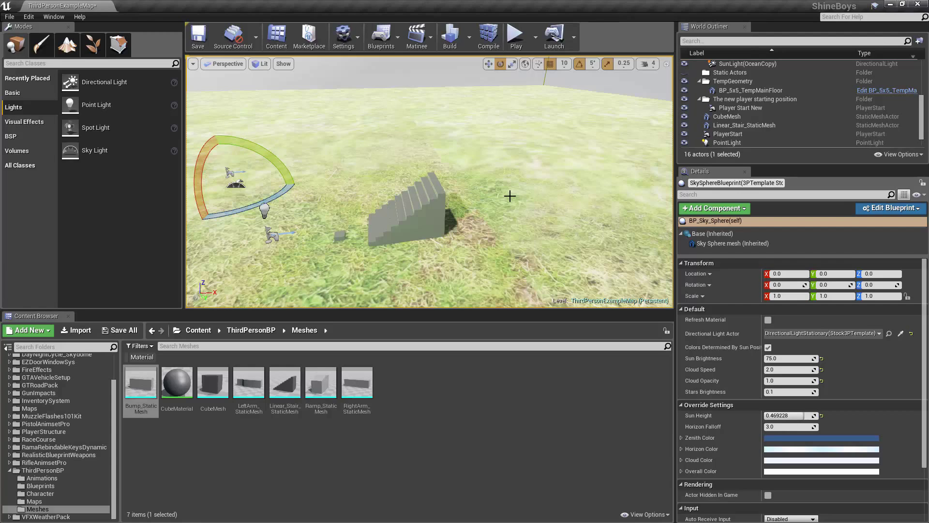
- Focus on the sky sphere and fly around the level to view the ground area from several directions
{"action": "right_click_drag", "start_coordinate": [516, 201], "coordinate": [518, 228]}
{"action": "key", "text": "f"}
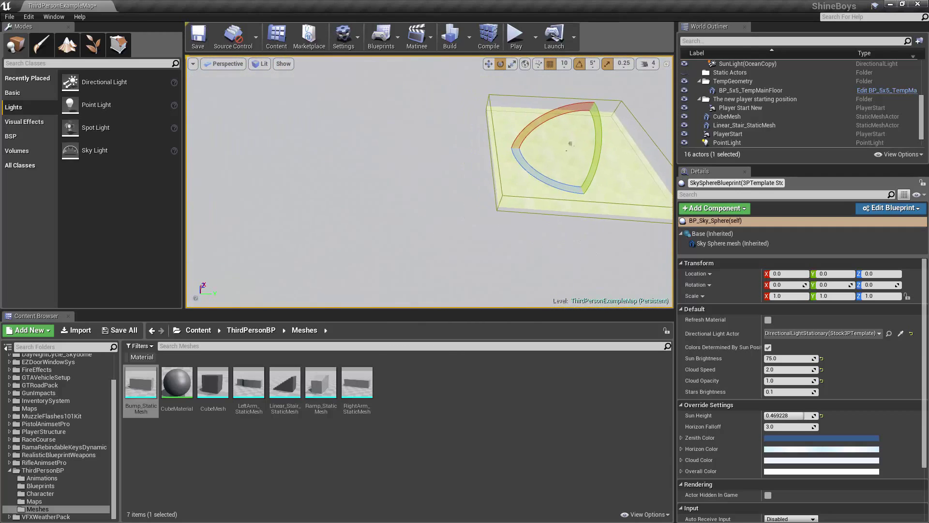
{"action": "left_click_drag", "start_coordinate": [518, 193], "coordinate": [464, 193], "text": "alt"}
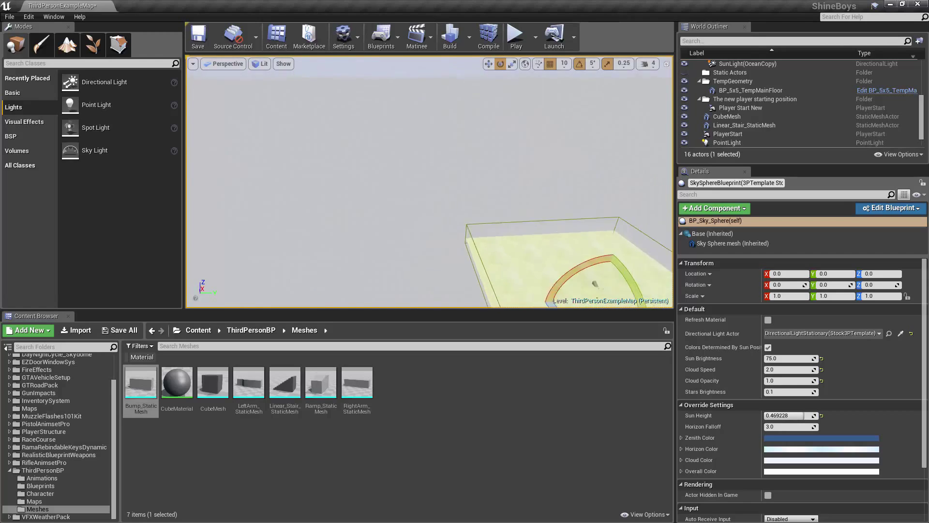
{"action": "right_click_drag", "start_coordinate": [429, 182], "coordinate": [429, 182]}
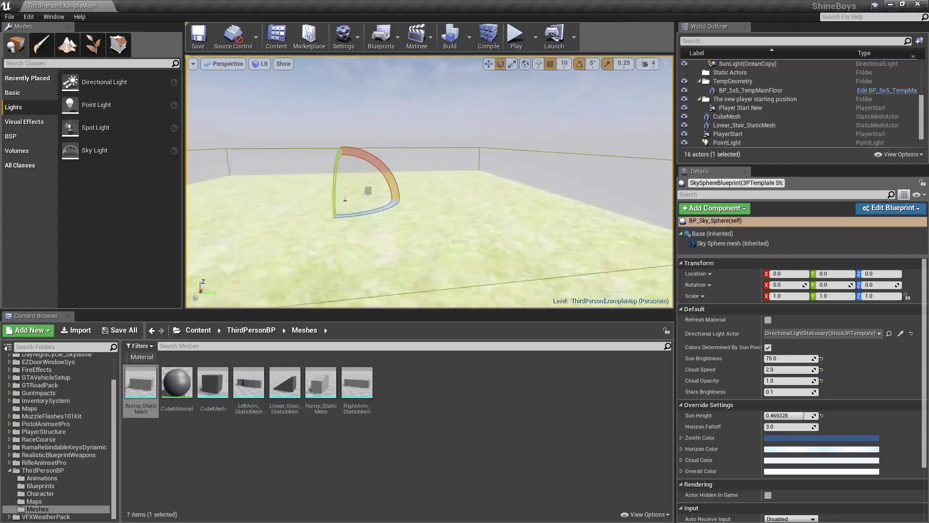
{"action": "right_click_drag", "start_coordinate": [429, 181], "coordinate": [429, 182]}
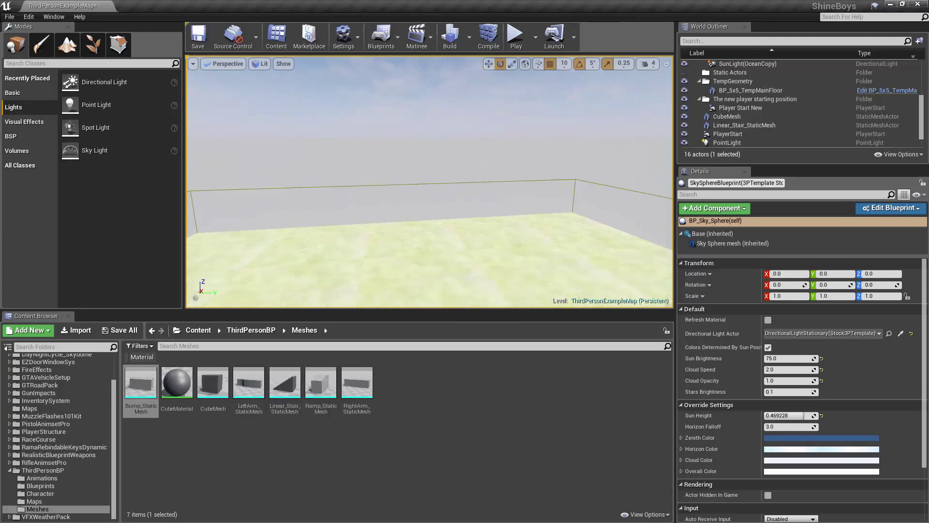
{"action": "right_click_drag", "start_coordinate": [429, 181], "coordinate": [429, 182]}
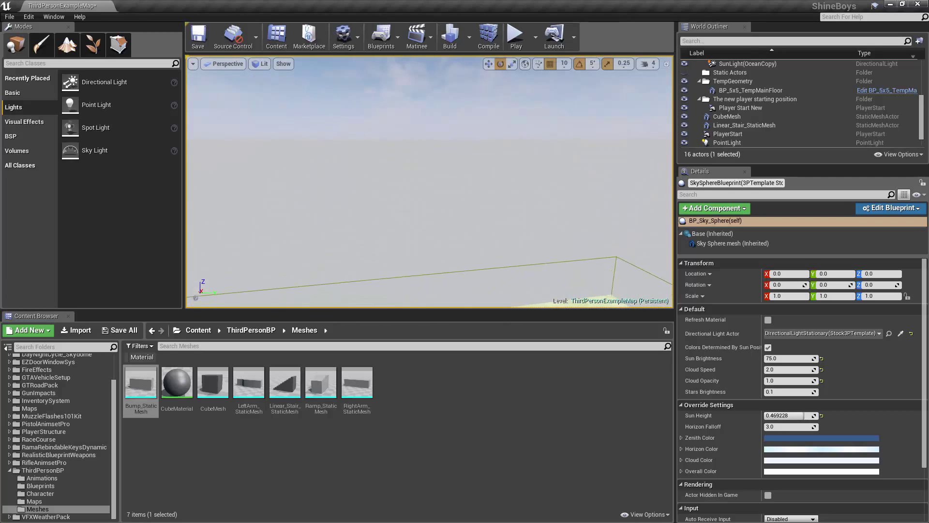
{"action": "right_click_drag", "start_coordinate": [487, 269], "coordinate": [487, 270]}
{"action": "right_click_drag", "start_coordinate": [488, 225], "coordinate": [494, 229]}
{"action": "right_click_drag", "start_coordinate": [588, 131], "coordinate": [588, 131]}
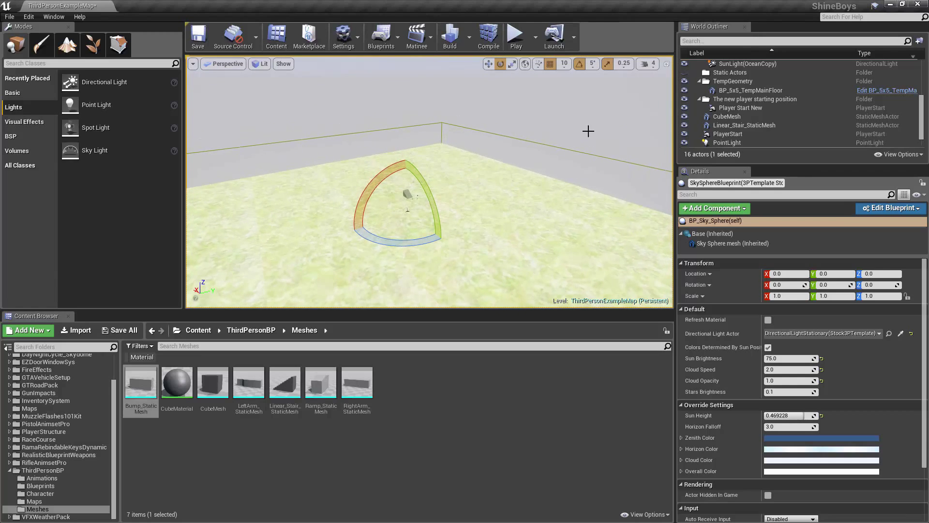
- Set the camera speed to 1 and test flying through the level at that speed
{"action": "left_click", "coordinate": [652, 65]}
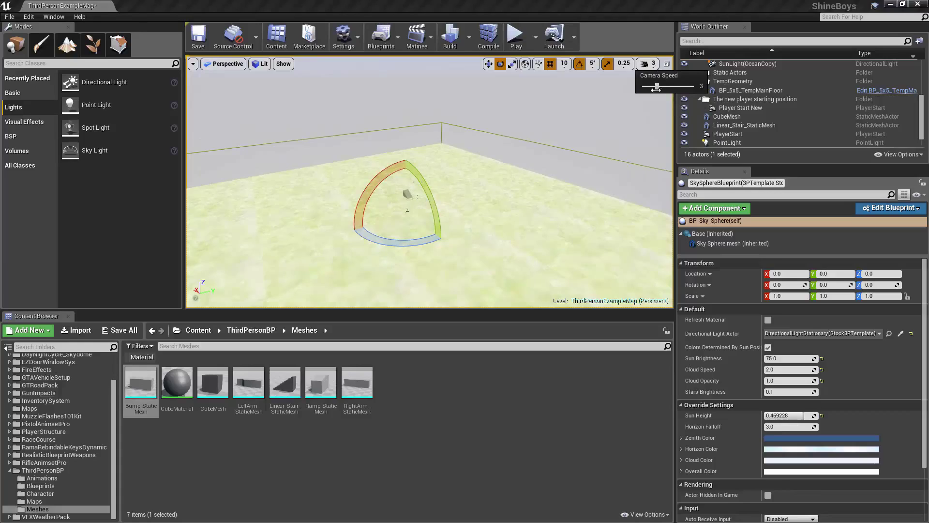
{"action": "left_click_drag", "start_coordinate": [654, 88], "coordinate": [643, 88]}
{"action": "key", "text": "Left"}
{"action": "key", "text": "Up"}
- Set the camera speed to 8 and test it by flying away from and back toward the level, refocusing on the sky sphere
{"action": "left_click", "coordinate": [648, 64]}
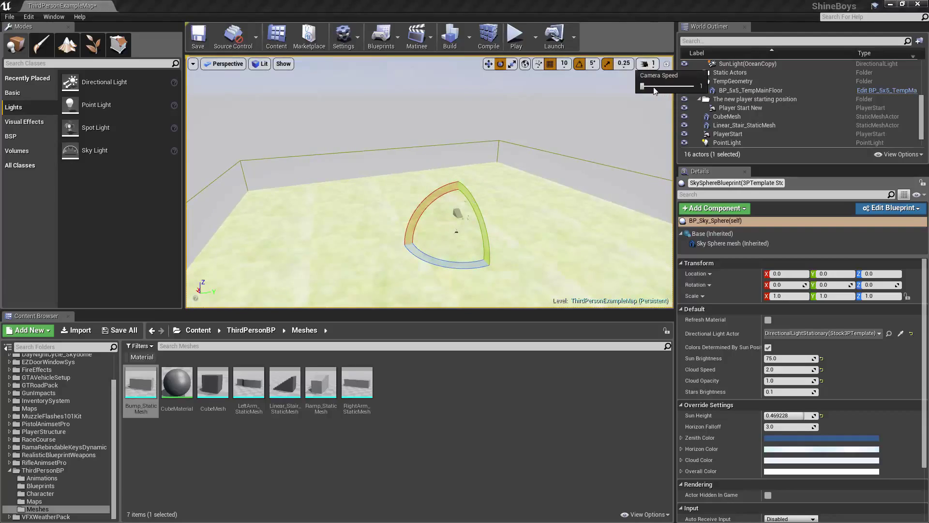
{"action": "left_click_drag", "start_coordinate": [642, 88], "coordinate": [694, 86]}
{"action": "key", "text": "Down"}
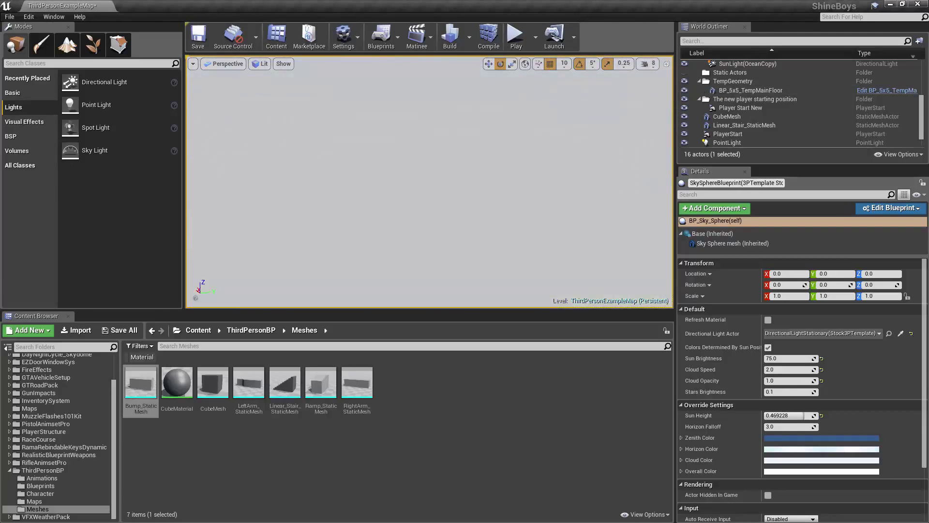
{"action": "key", "text": "Down"}
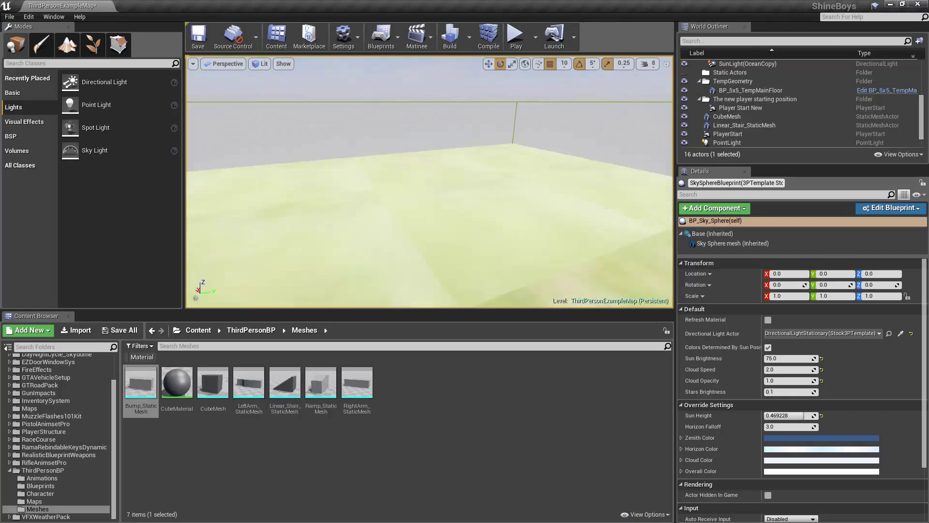
{"action": "key", "text": "Up"}
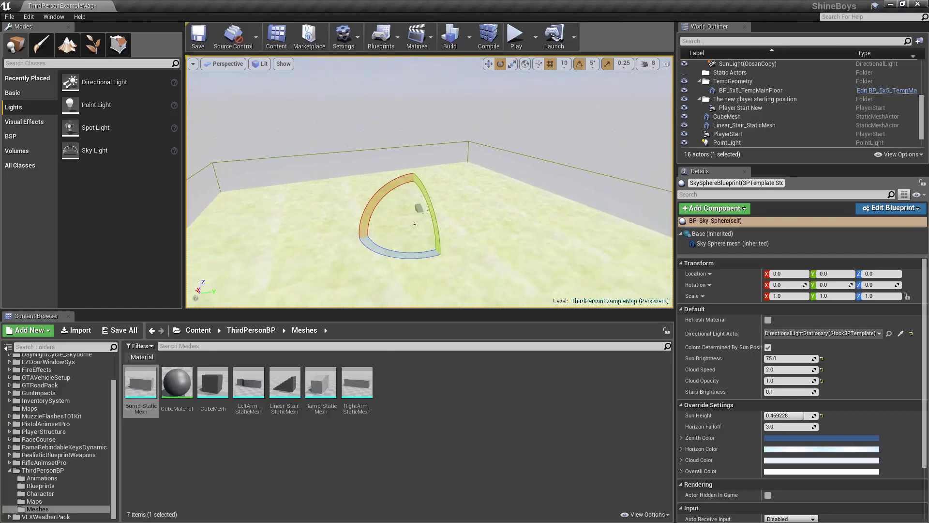
{"action": "key", "text": "Down"}
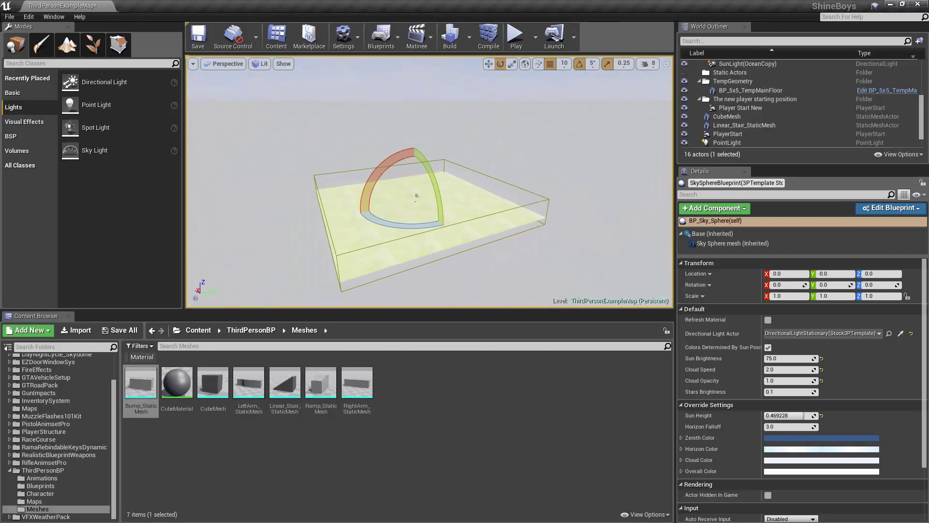
{"action": "key", "text": "Down"}
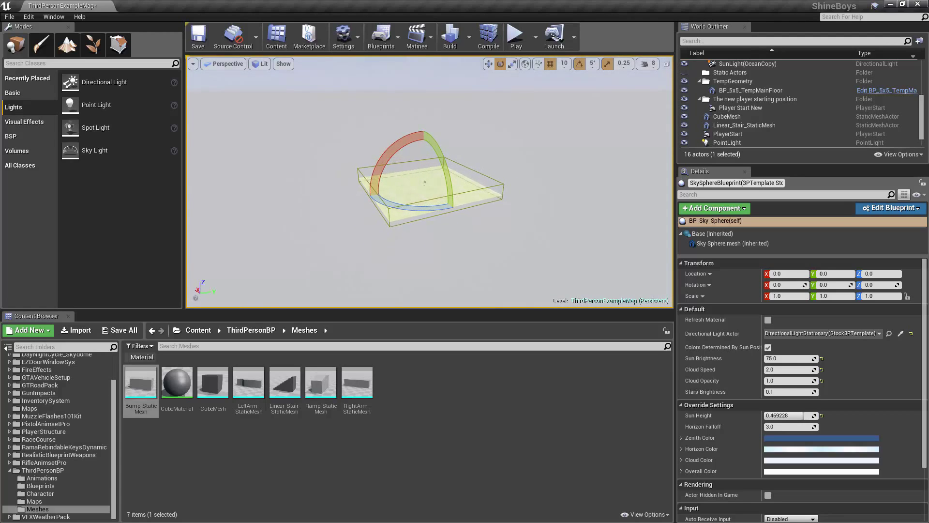
{"action": "key", "text": "Down"}
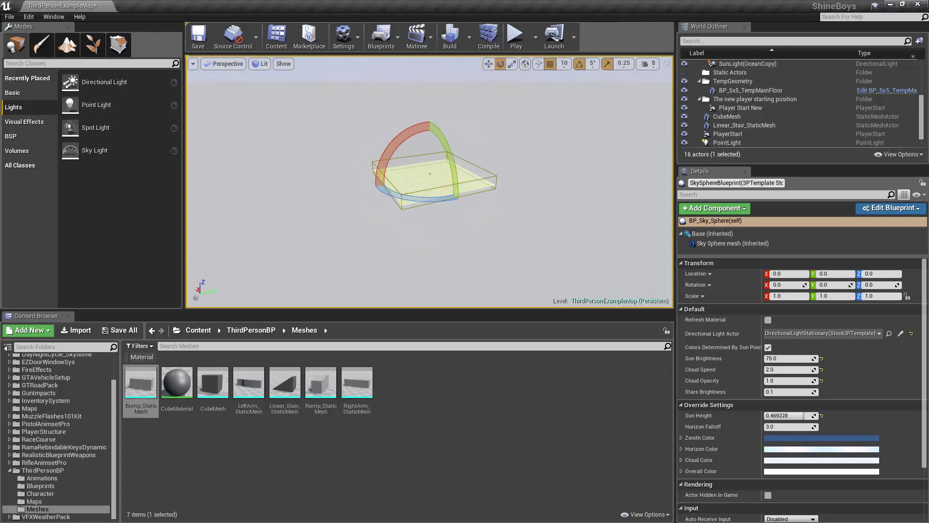
{"action": "key", "text": "Up"}
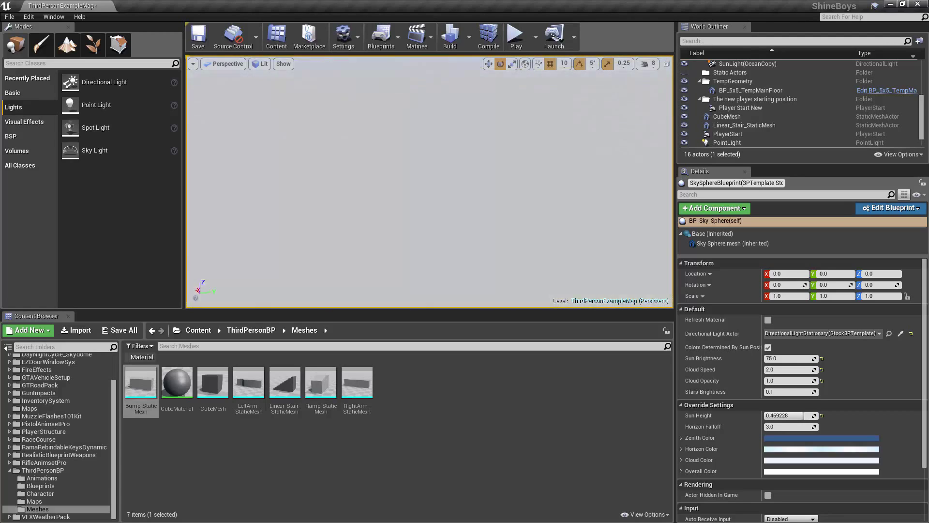
{"action": "key", "text": "f"}
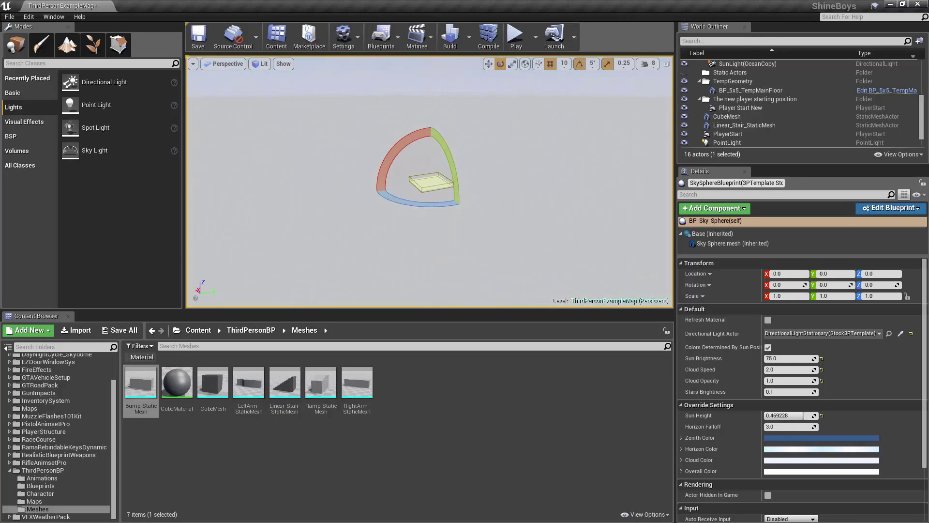
{"action": "key", "text": "Up"}
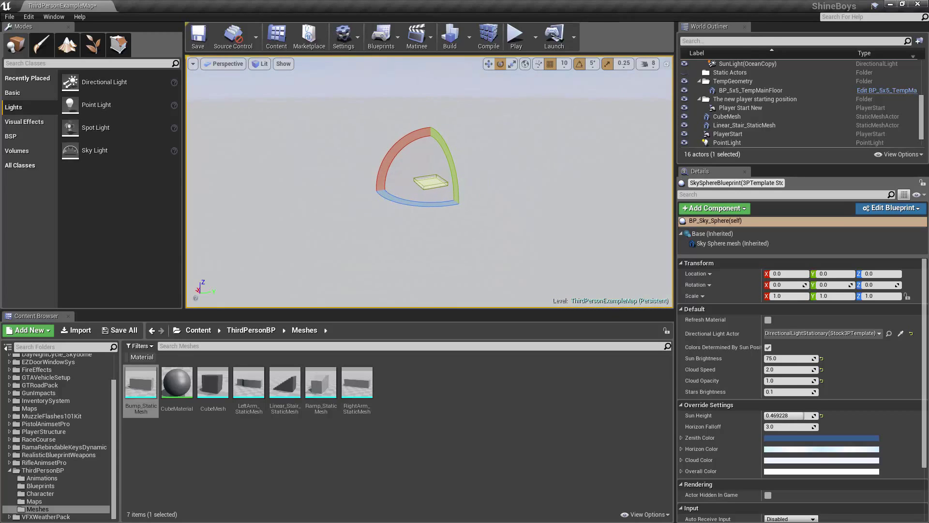
{"action": "key", "text": "Up"}
{"action": "key", "text": "f"}
{"action": "key", "text": "Up"}
{"action": "key", "text": "f"}
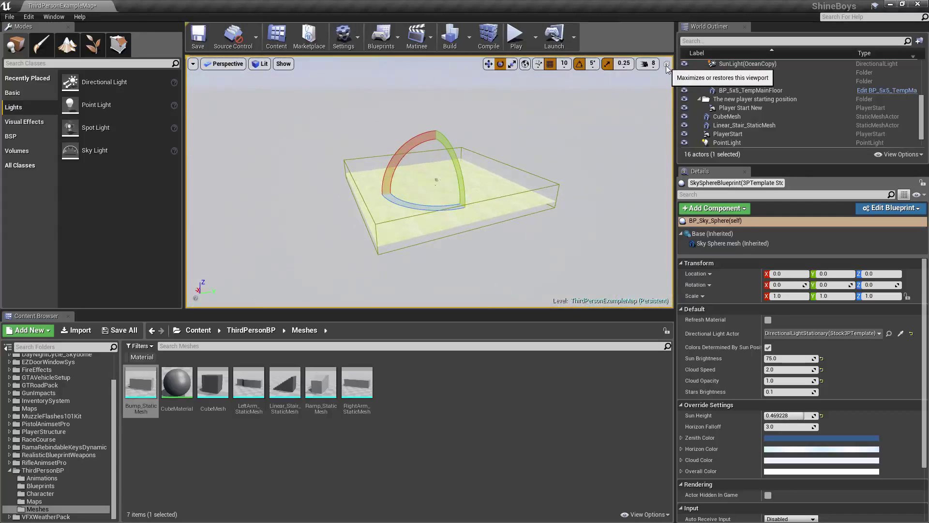
- Show the four-view layout, maximize the Front view, restore the single perspective view, and toggle immersive fullscreen on and off
{"action": "left_click", "coordinate": [666, 65]}
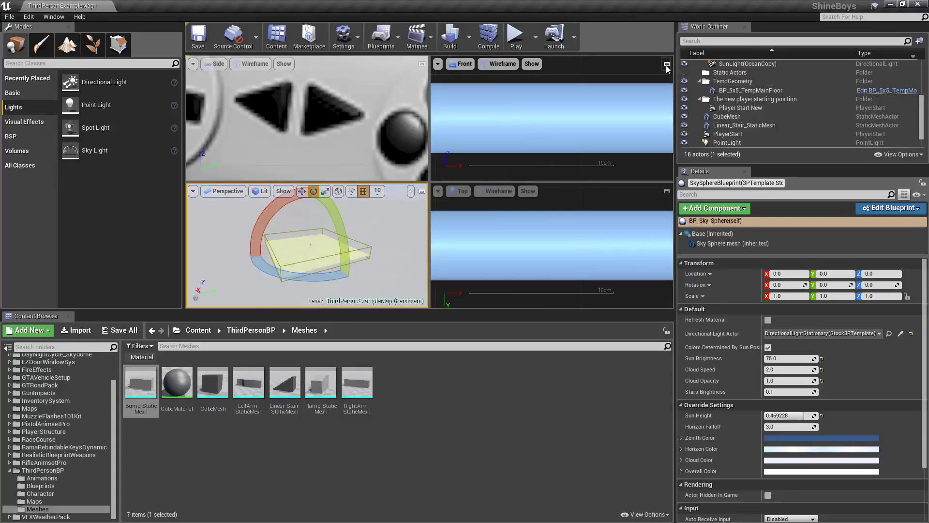
{"action": "left_click", "coordinate": [666, 65]}
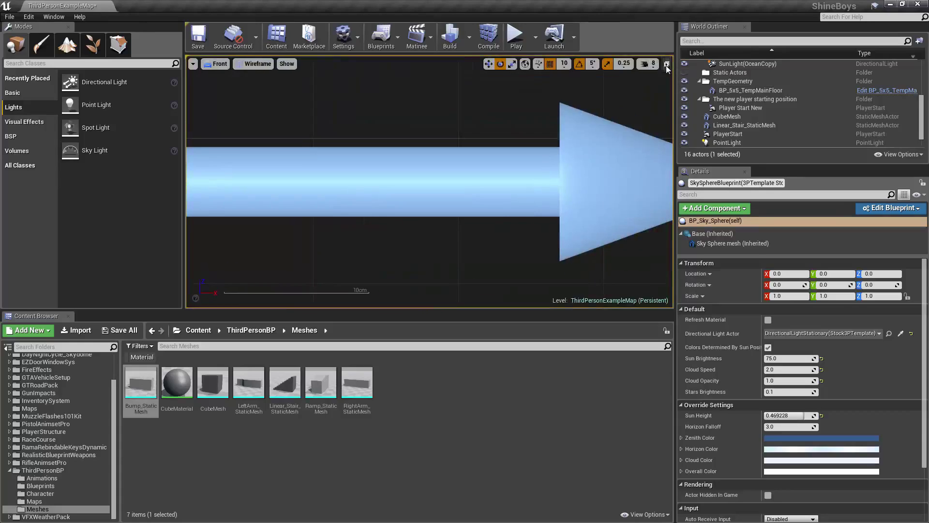
{"action": "left_click", "coordinate": [666, 64]}
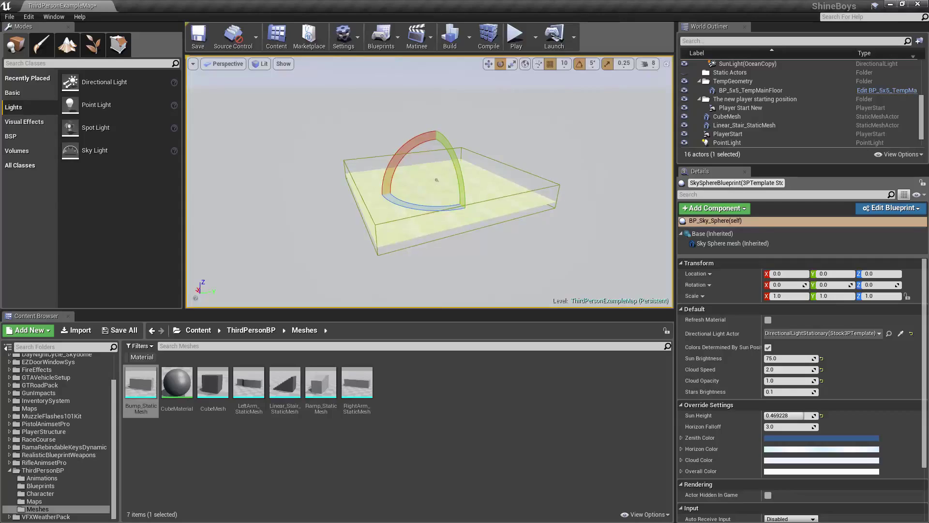
{"action": "key", "text": "F11"}
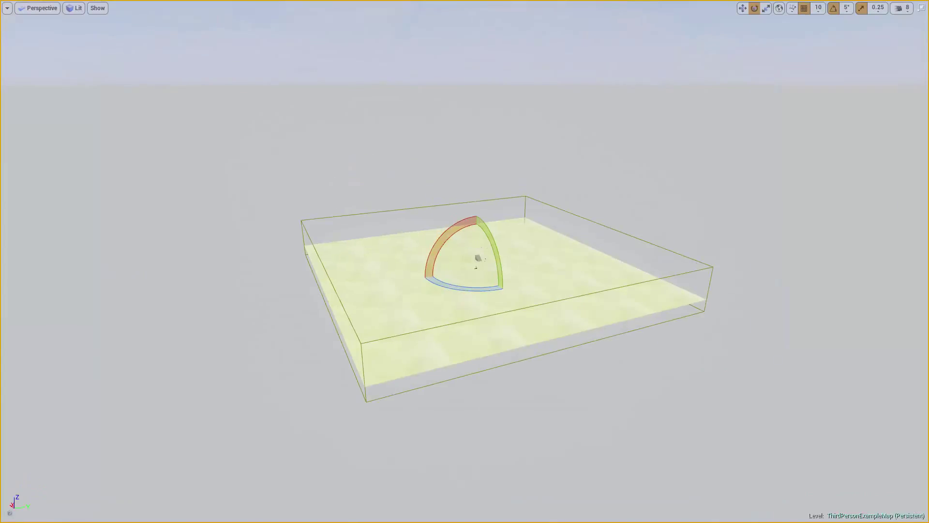
{"action": "key", "text": "F11"}
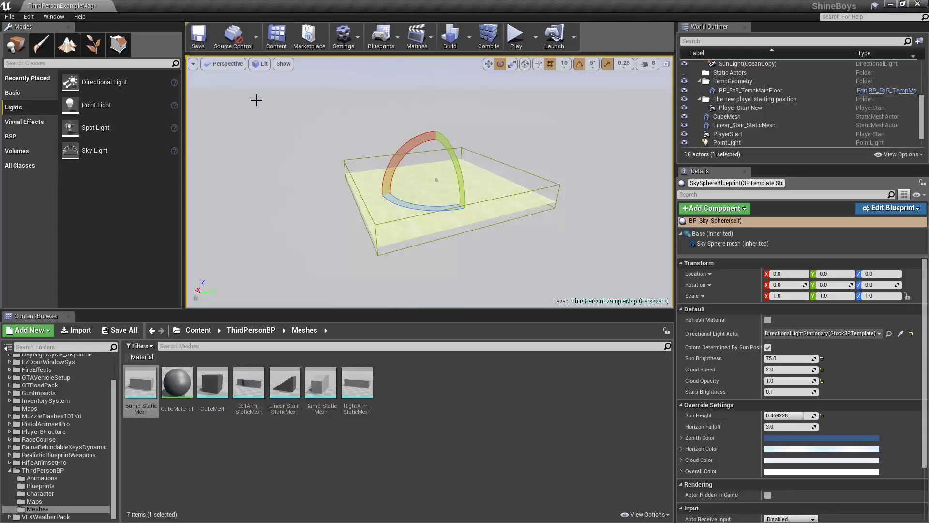
- Cycle the viewport through the Top, Side and Front orthographic views and return to Perspective
{"action": "left_click", "coordinate": [225, 64]}
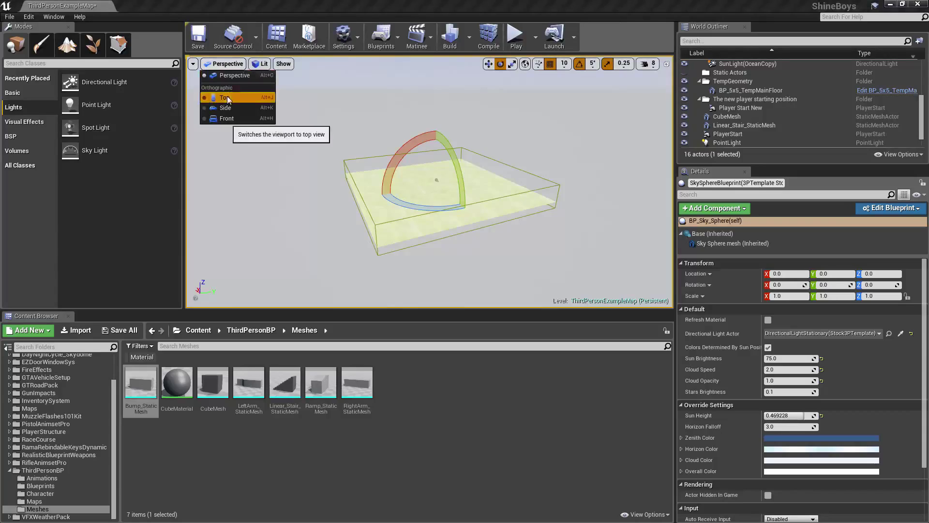
{"action": "left_click", "coordinate": [225, 96]}
{"action": "left_click", "coordinate": [219, 64]}
{"action": "left_click", "coordinate": [221, 108]}
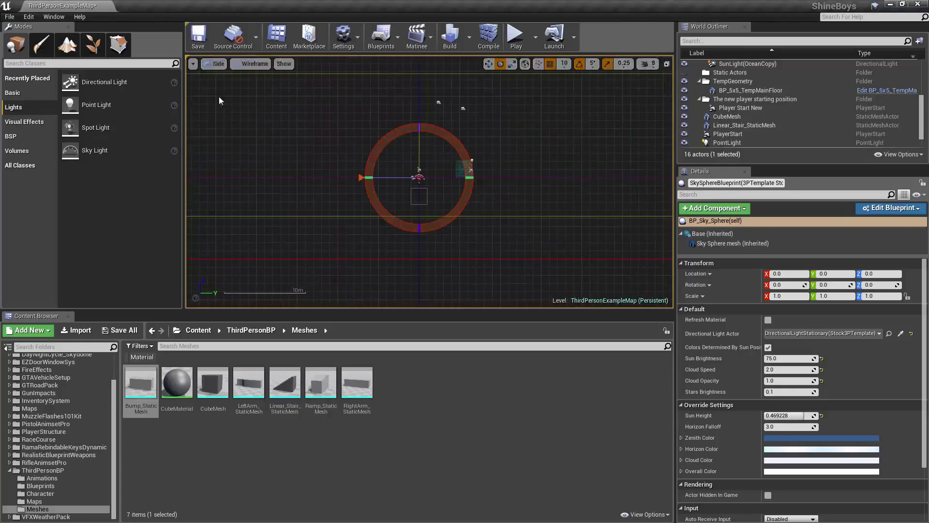
{"action": "left_click", "coordinate": [212, 65]}
{"action": "left_click", "coordinate": [216, 118]}
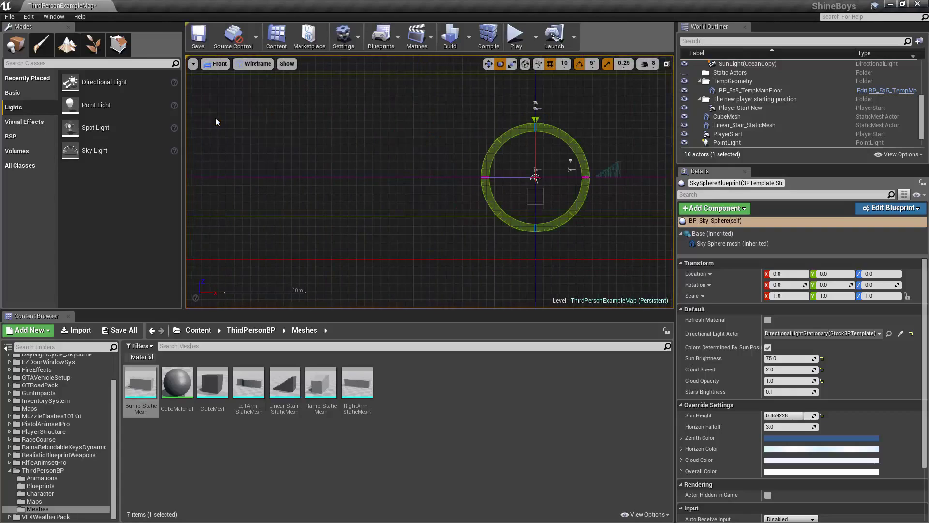
{"action": "left_click", "coordinate": [213, 65]}
{"action": "left_click", "coordinate": [222, 73]}
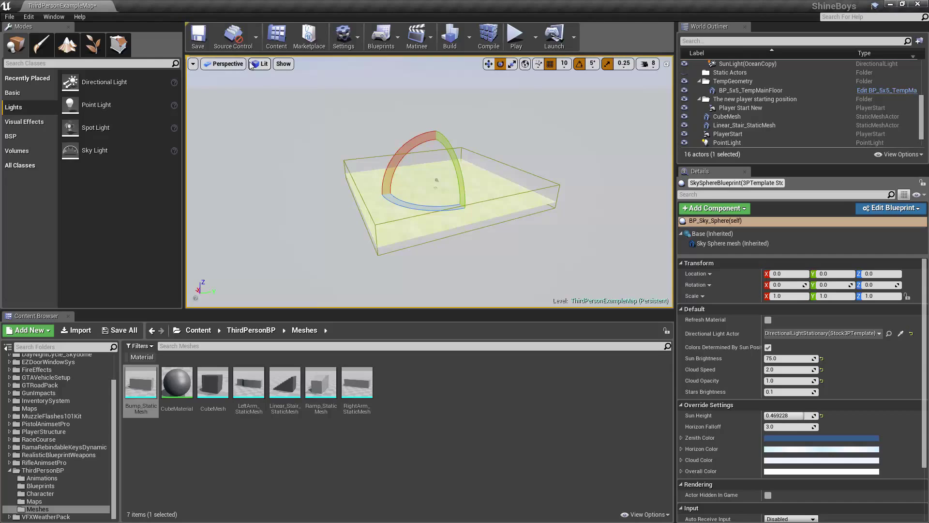
- Preview the level in the Unlit, Wireframe and Lightmap Density view modes, and return the viewport to Lit
{"action": "left_click", "coordinate": [263, 64]}
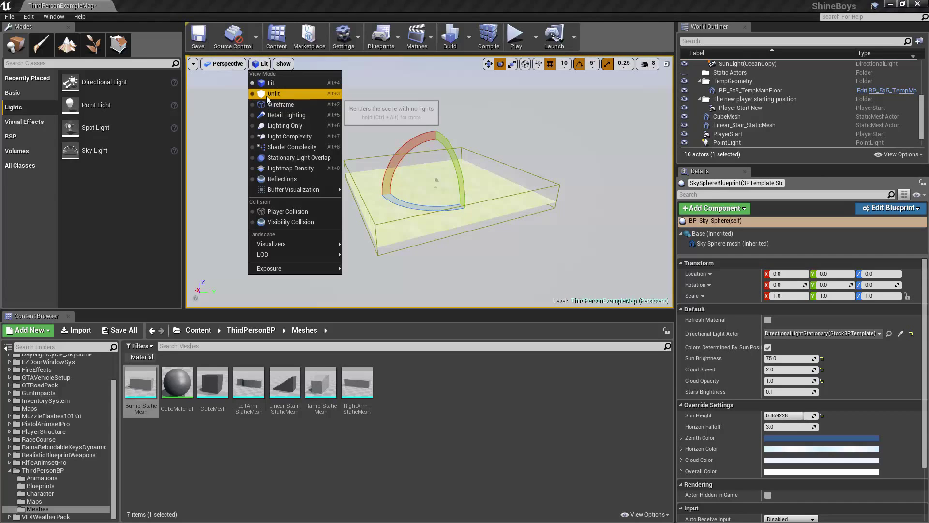
{"action": "left_click", "coordinate": [272, 93]}
{"action": "left_click", "coordinate": [264, 64]}
{"action": "left_click", "coordinate": [281, 104]}
{"action": "left_click", "coordinate": [256, 64]}
{"action": "left_click", "coordinate": [290, 169]}
{"action": "left_click", "coordinate": [276, 67]}
{"action": "left_click", "coordinate": [272, 85]}
- Hide all sprites in the viewport and focus the camera on the PlayerStart actor
{"action": "left_click", "coordinate": [285, 64]}
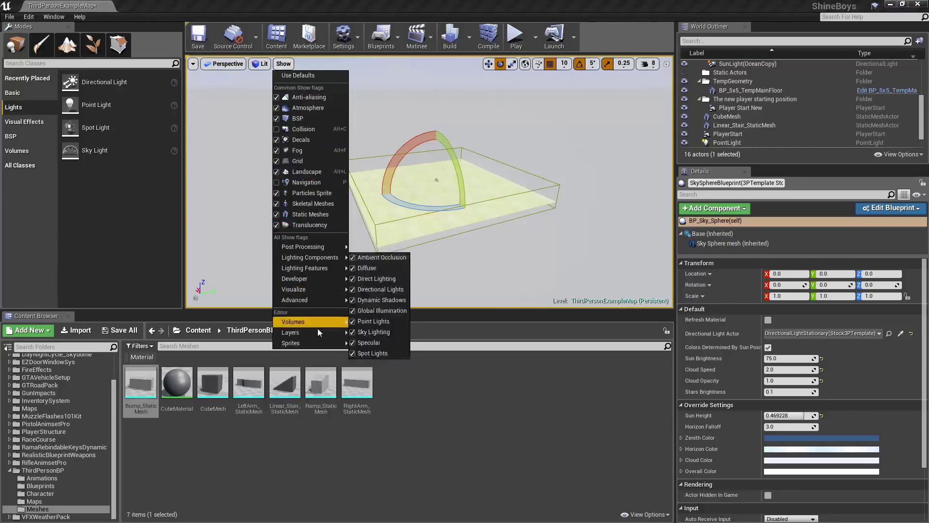
{"action": "mouse_move", "coordinate": [319, 344]}
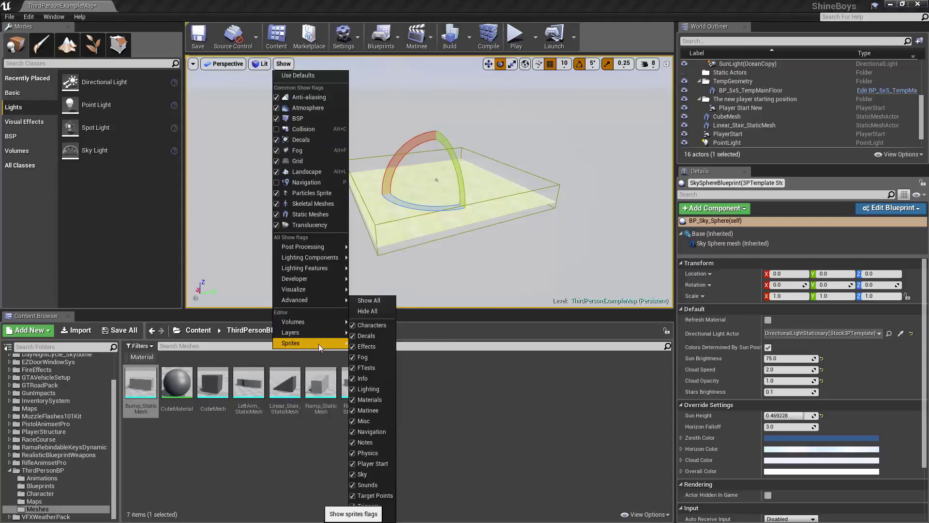
{"action": "left_click", "coordinate": [366, 311]}
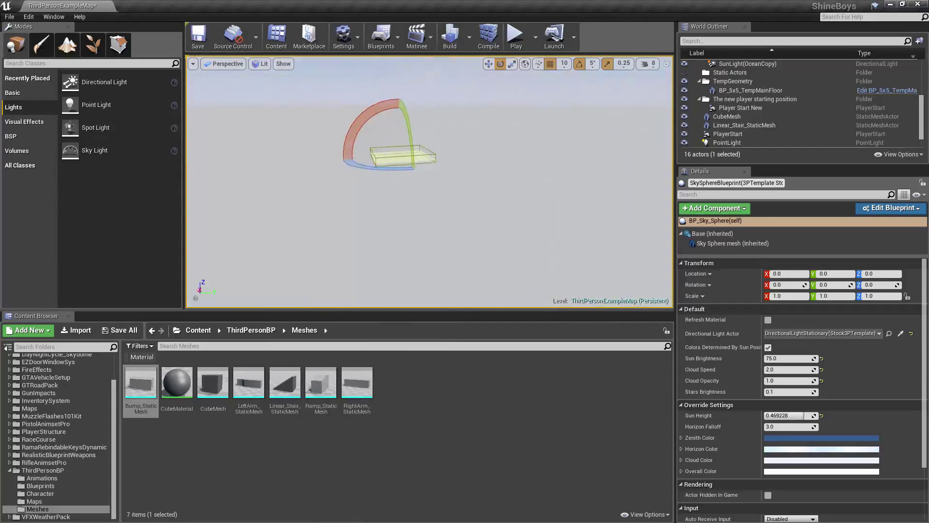
{"action": "left_click", "coordinate": [742, 133]}
{"action": "double_click", "coordinate": [741, 133]}
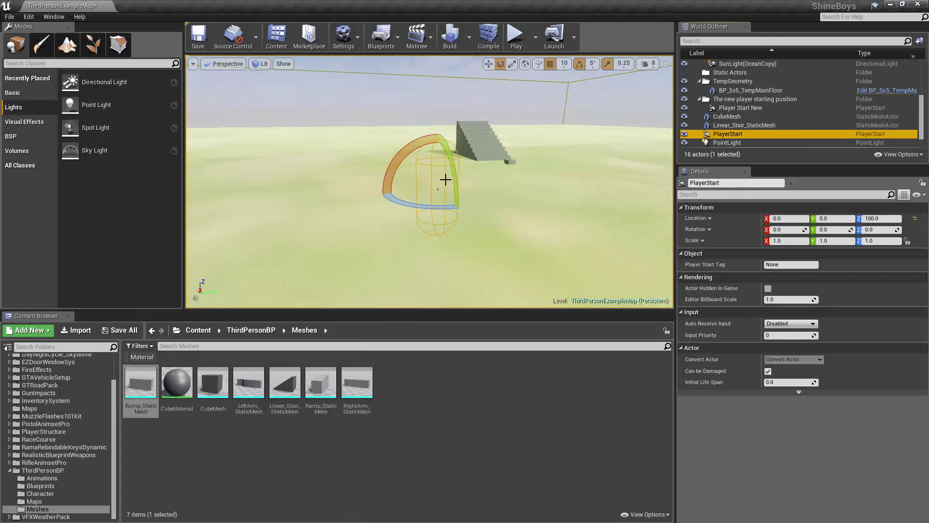
- Turn all sprite categories back on in the perspective viewport
{"action": "left_click", "coordinate": [283, 63]}
{"action": "mouse_move", "coordinate": [310, 344]}
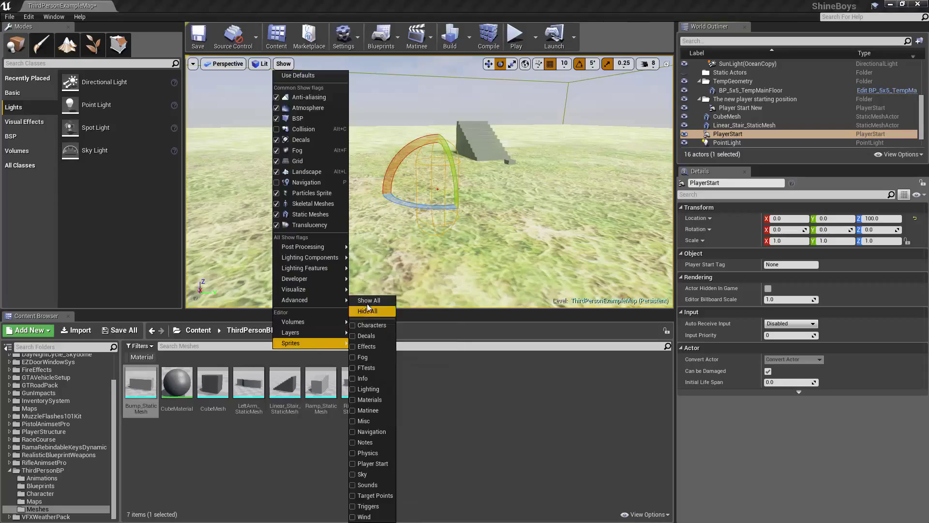
{"action": "left_click", "coordinate": [369, 300]}
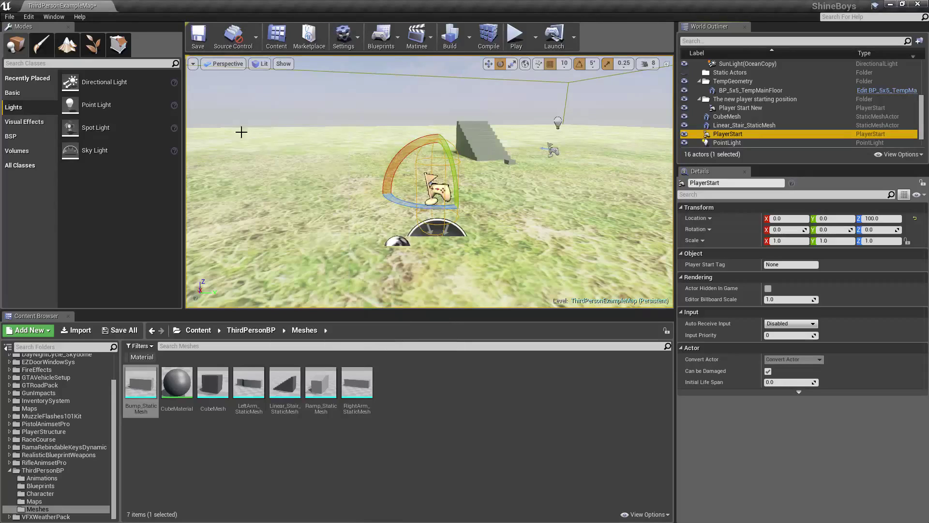
- Enable the viewport's stats and FPS display, and select the Player Start New actor
{"action": "left_click", "coordinate": [193, 67]}
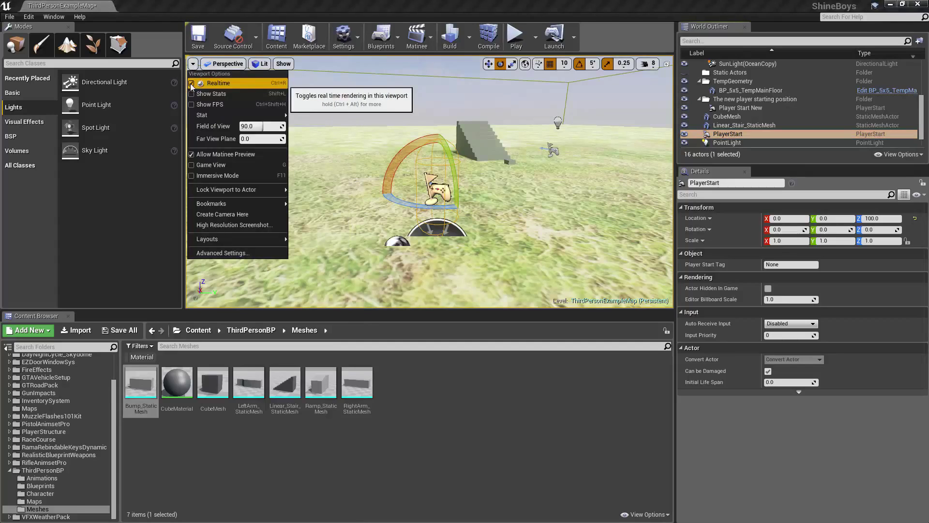
{"action": "mouse_move", "coordinate": [226, 190]}
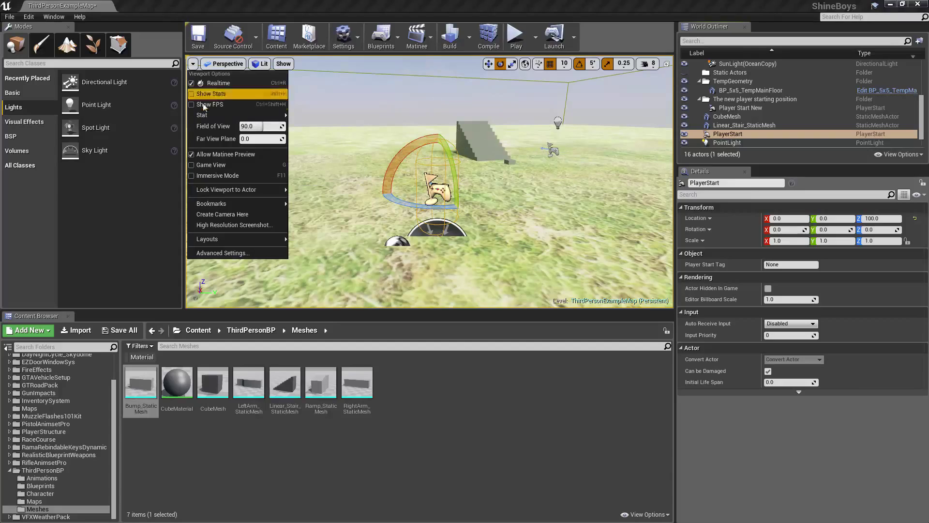
{"action": "left_click", "coordinate": [192, 94]}
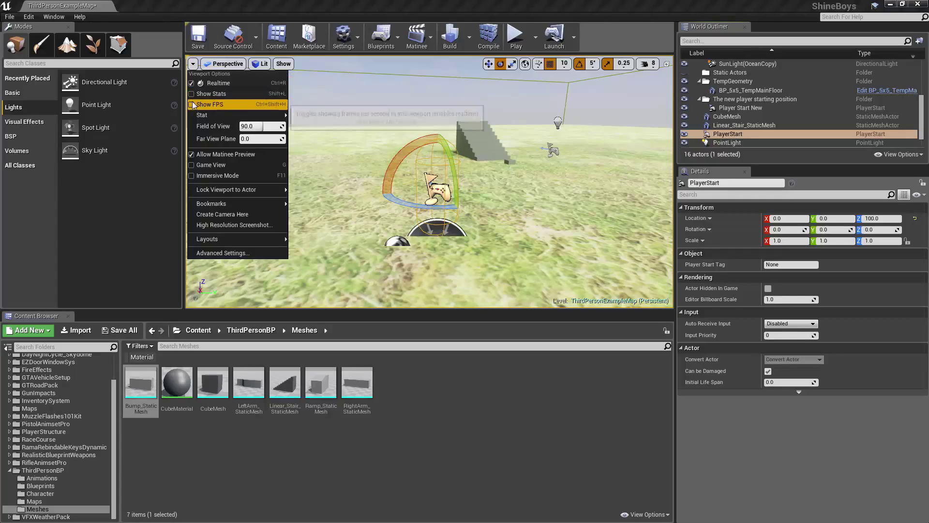
{"action": "left_click", "coordinate": [192, 104]}
{"action": "mouse_move", "coordinate": [205, 116]}
{"action": "left_click", "coordinate": [551, 150]}
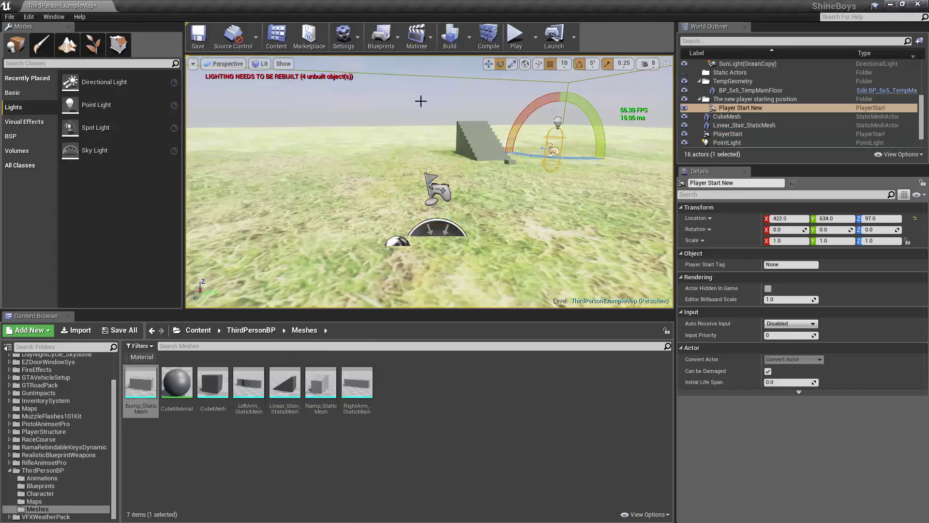
- Try changing the viewport's field of view, reset it to 90, and test the Far View Plane value
{"action": "left_click", "coordinate": [192, 63]}
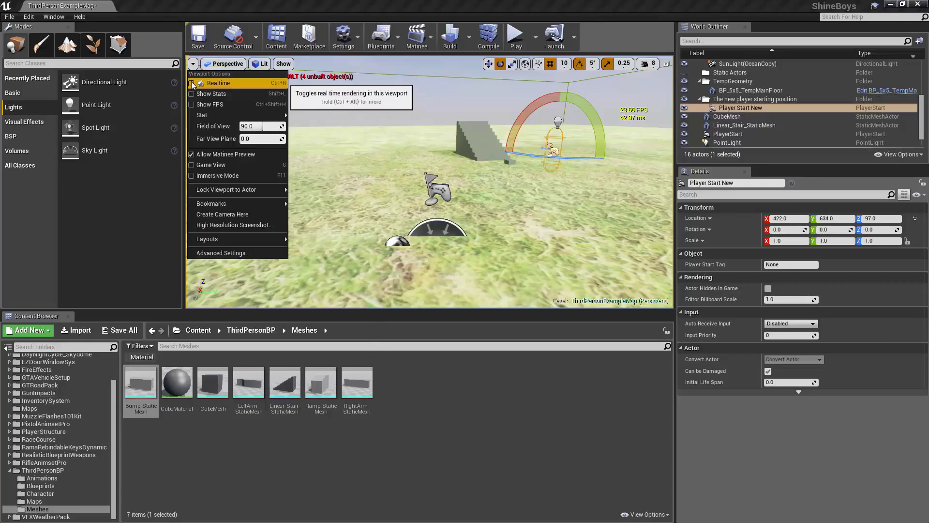
{"action": "mouse_move", "coordinate": [261, 125]}
{"action": "left_mouse_down"}
{"action": "mouse_move", "coordinate": [272, 126]}
{"action": "mouse_move", "coordinate": [259, 126]}
{"action": "left_mouse_up"}
{"action": "left_click", "coordinate": [261, 126]}
{"action": "type", "text": "90"}
{"action": "key", "text": "Return"}
{"action": "mouse_move", "coordinate": [262, 139]}
{"action": "left_mouse_down"}
{"action": "mouse_move", "coordinate": [283, 139]}
{"action": "mouse_move", "coordinate": [261, 139]}
{"action": "left_mouse_up"}
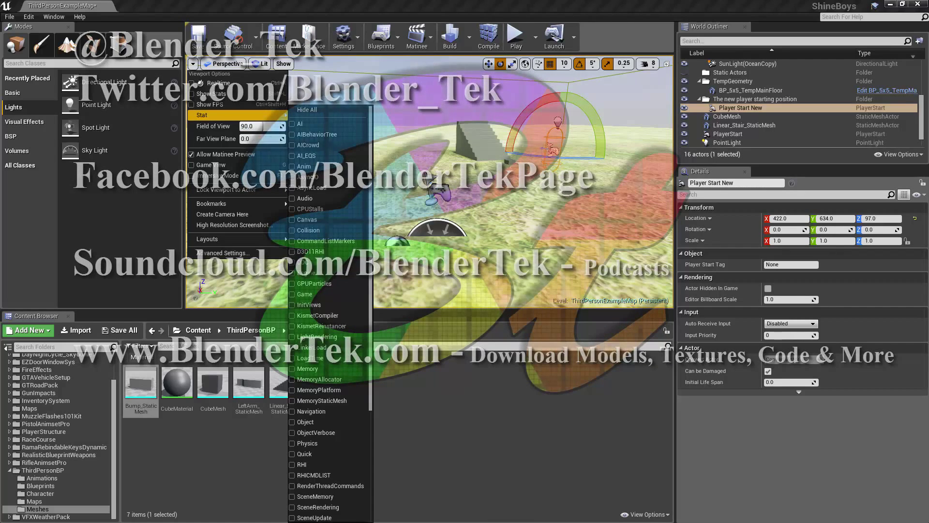
- Switch to a three-pane layout with the perspective view beside two stacked views, and test maximizing and restoring the perspective view
{"action": "mouse_move", "coordinate": [205, 190]}
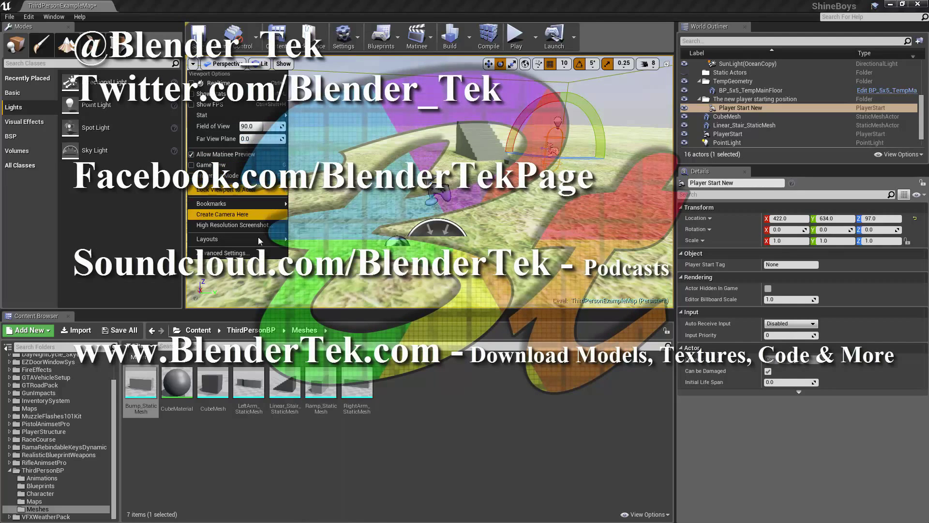
{"action": "mouse_move", "coordinate": [259, 241]}
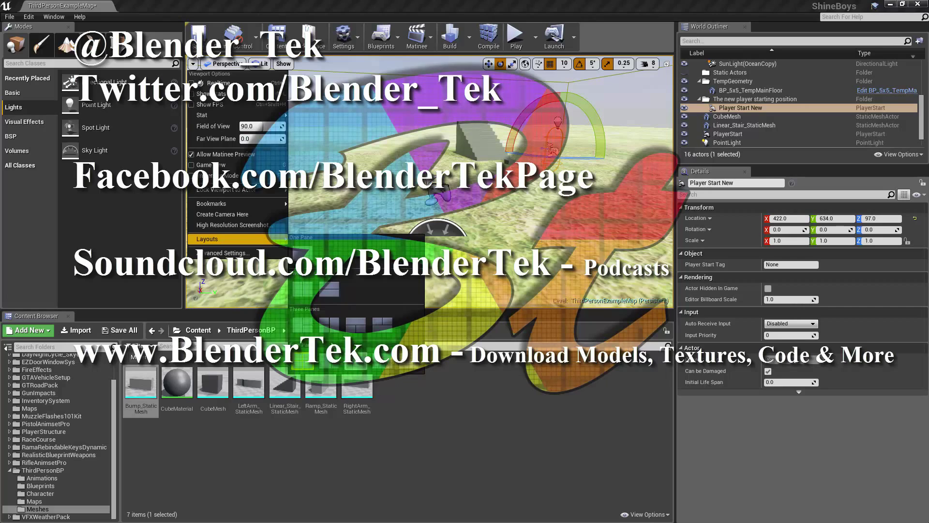
{"action": "left_click", "coordinate": [300, 325]}
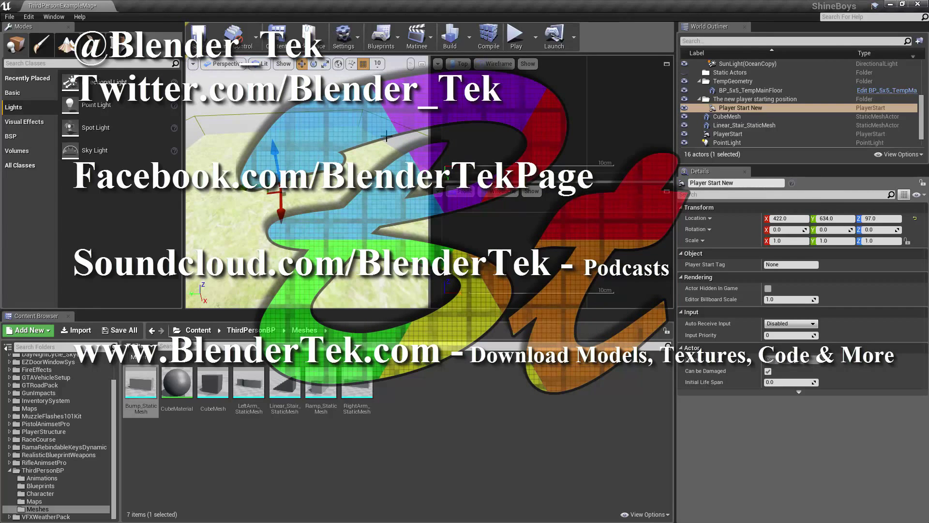
{"action": "left_click", "coordinate": [422, 64]}
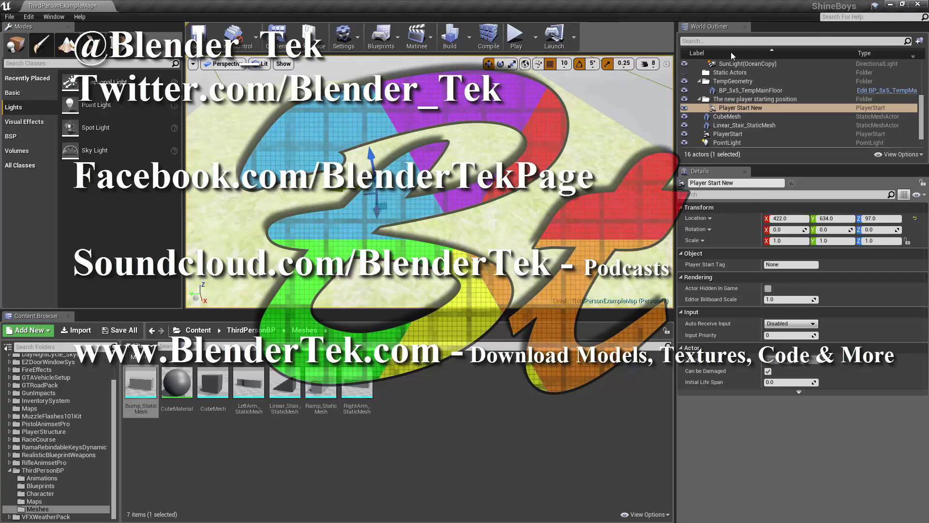
{"action": "left_click", "coordinate": [667, 64]}
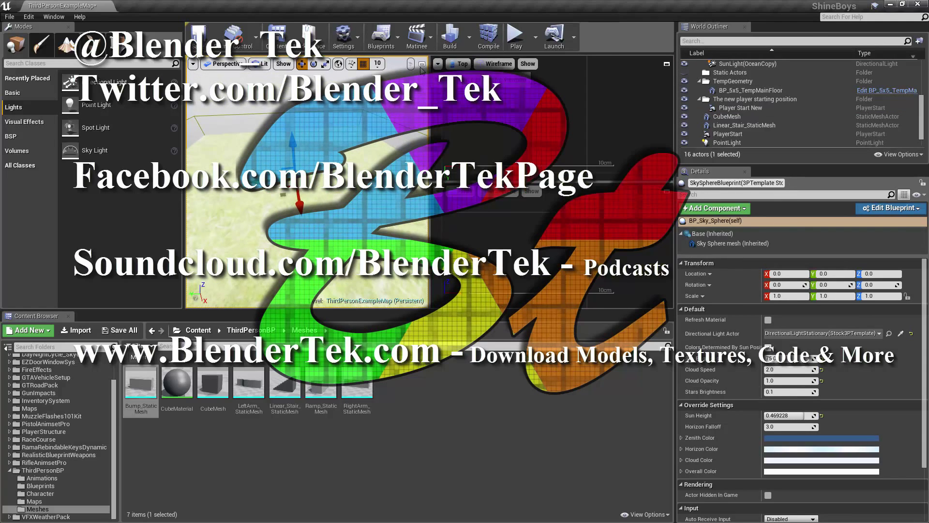
{"action": "left_click", "coordinate": [422, 66]}
- Show the advanced viewport settings, close them, and display the level and project file commands
{"action": "left_click", "coordinate": [194, 64]}
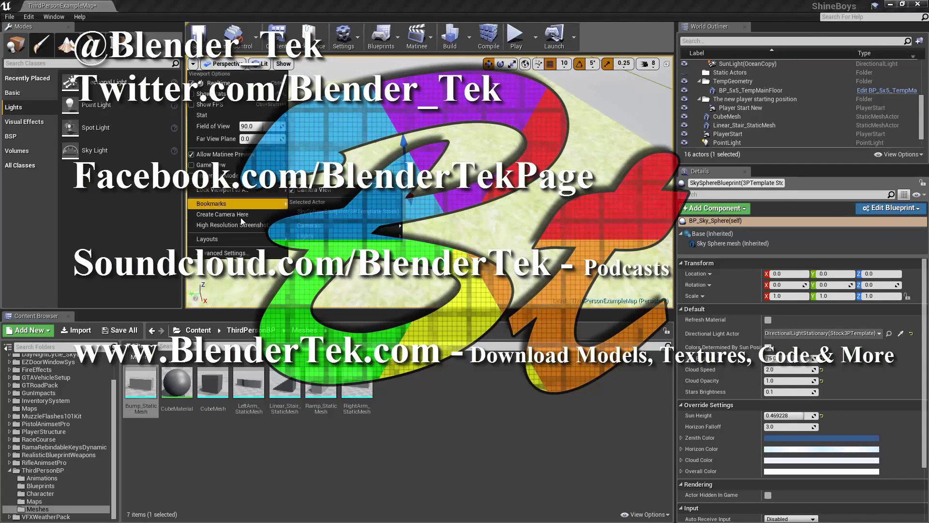
{"action": "left_click", "coordinate": [222, 253]}
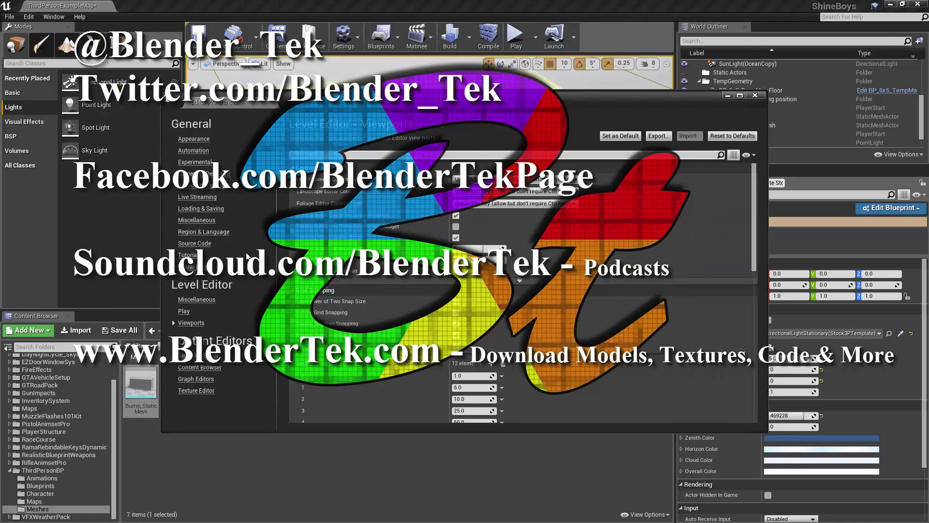
{"action": "left_click", "coordinate": [755, 95]}
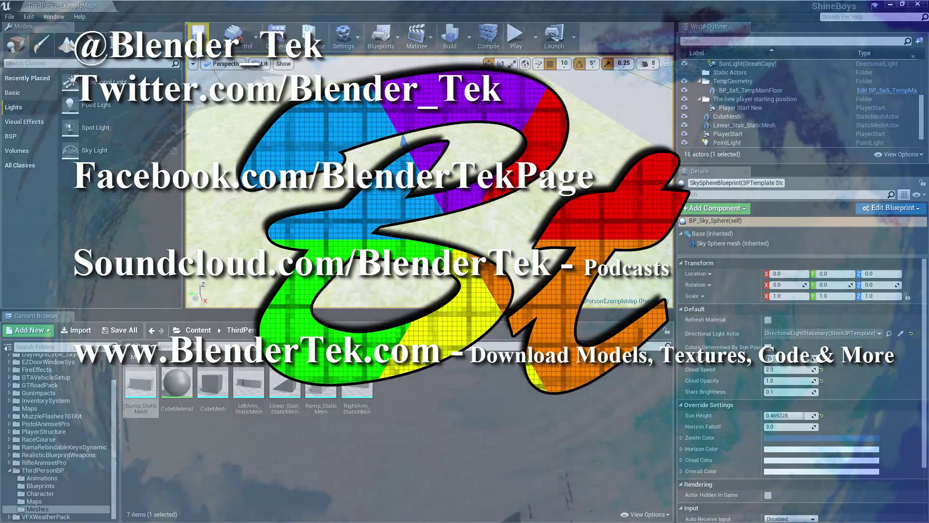
{"action": "left_click", "coordinate": [9, 16]}
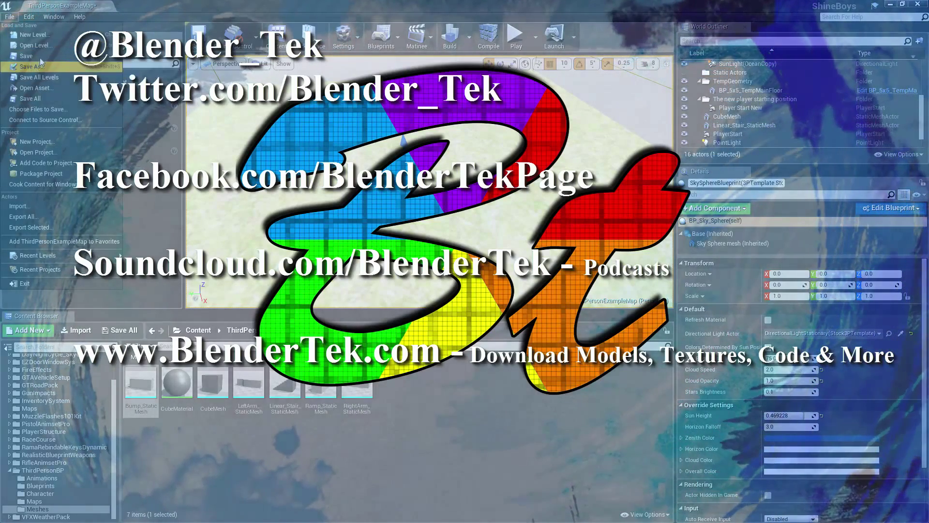